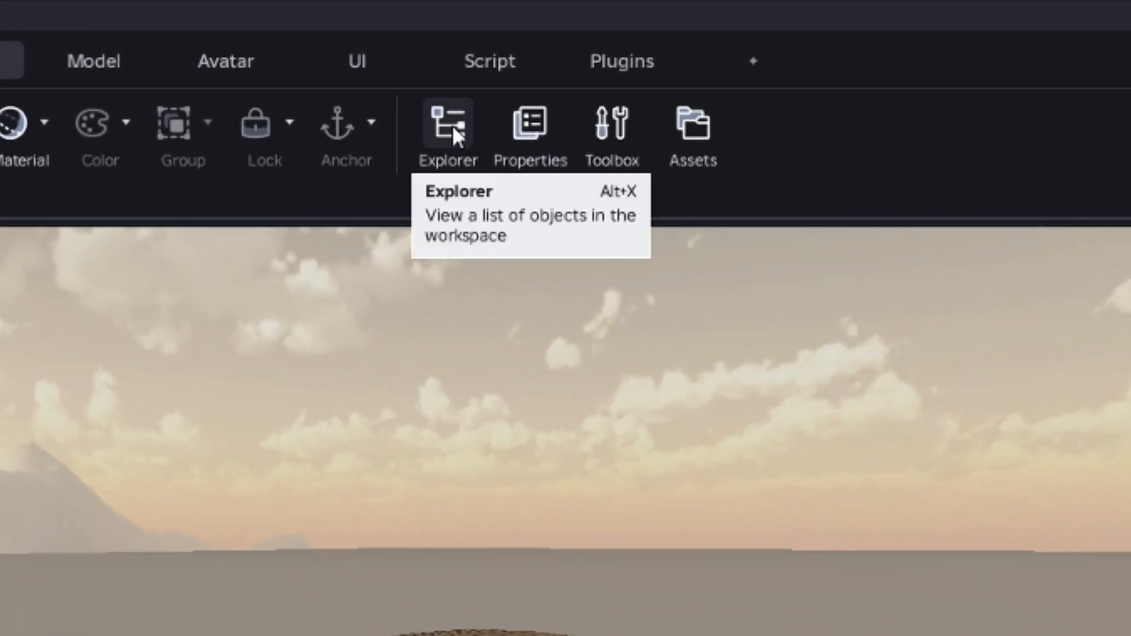
# Show the Explorer and Properties windows for the workspace
pyautogui.click(451, 125)
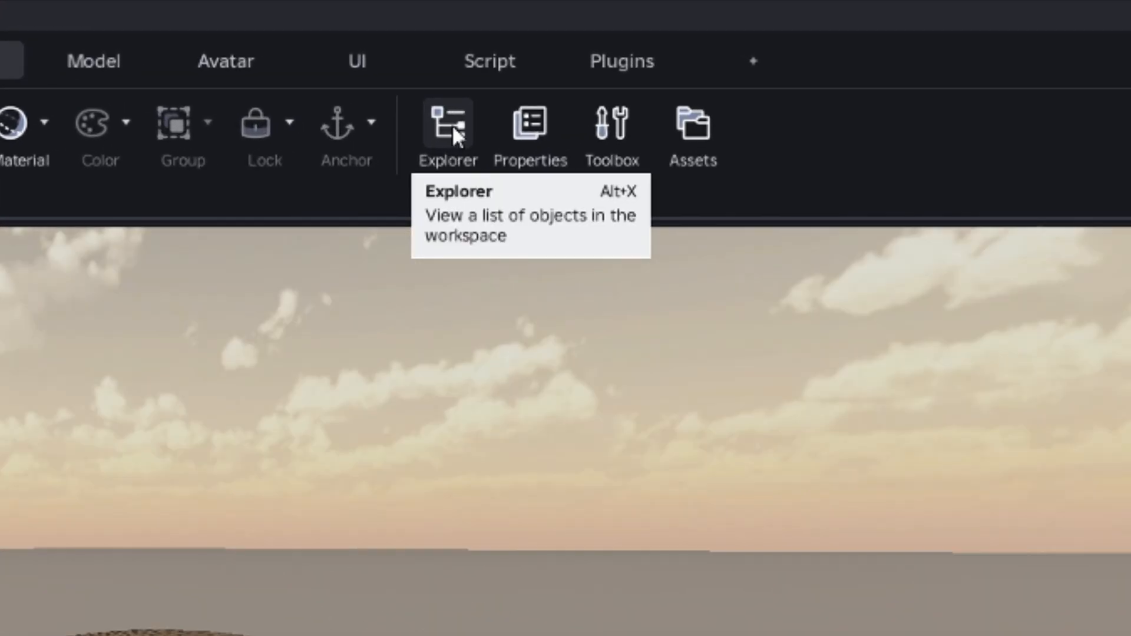
pyautogui.click(547, 144)
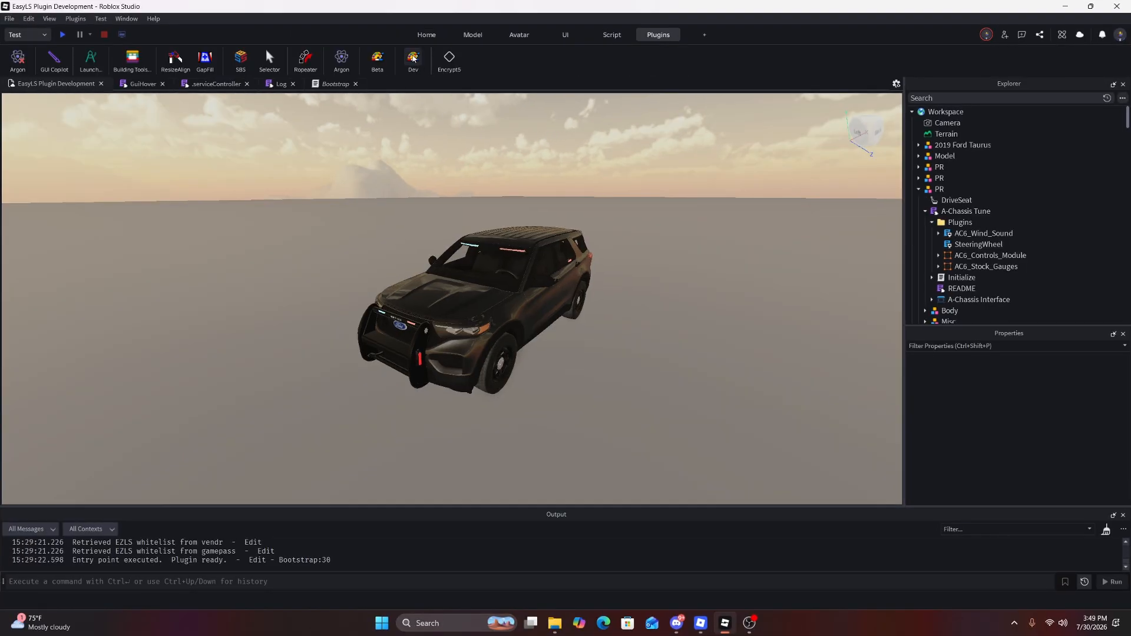
# Launch the Dev version of the EasyLS plugin and choose the PR police car for editing
pyautogui.click(414, 58)
pyautogui.moveTo(702, 228); pyautogui.dragTo(739, 192)
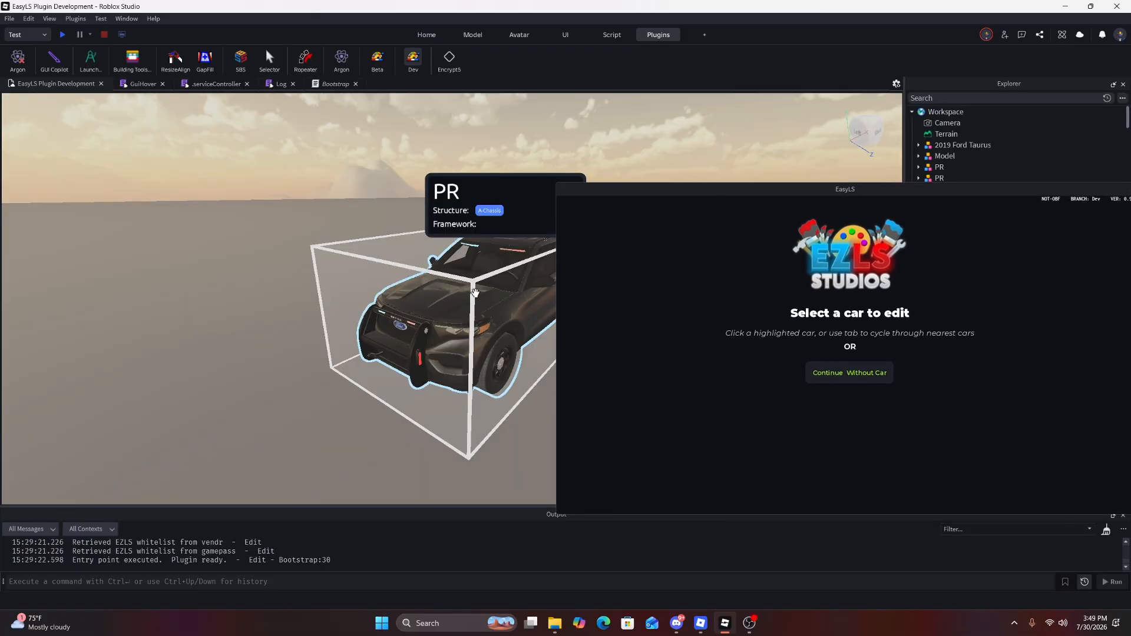
pyautogui.click(475, 294)
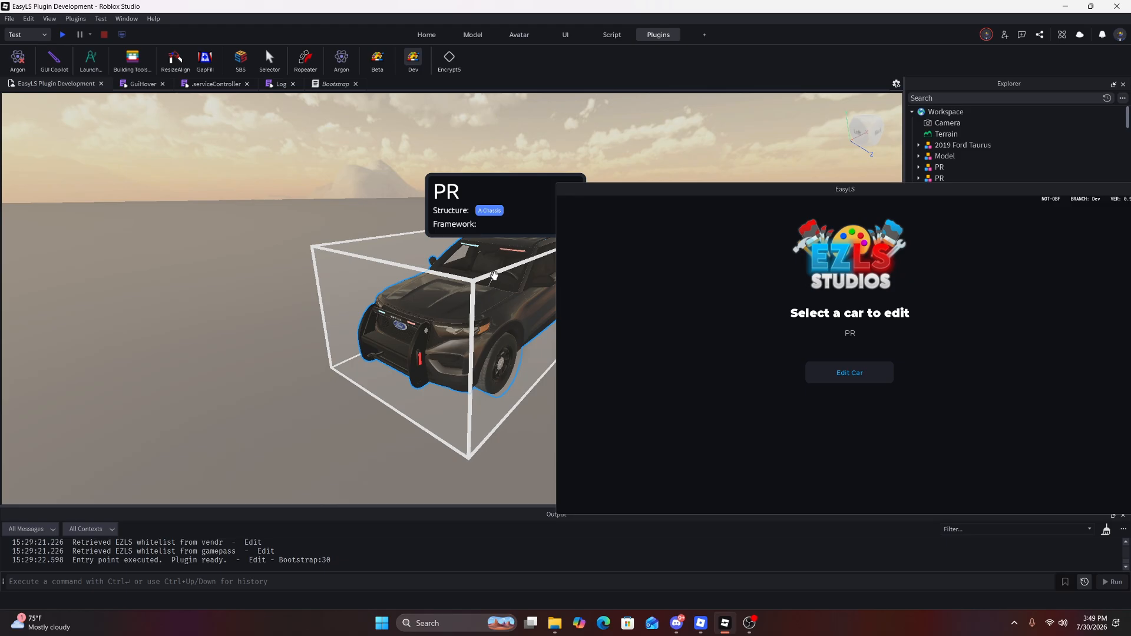
pyautogui.click(834, 376)
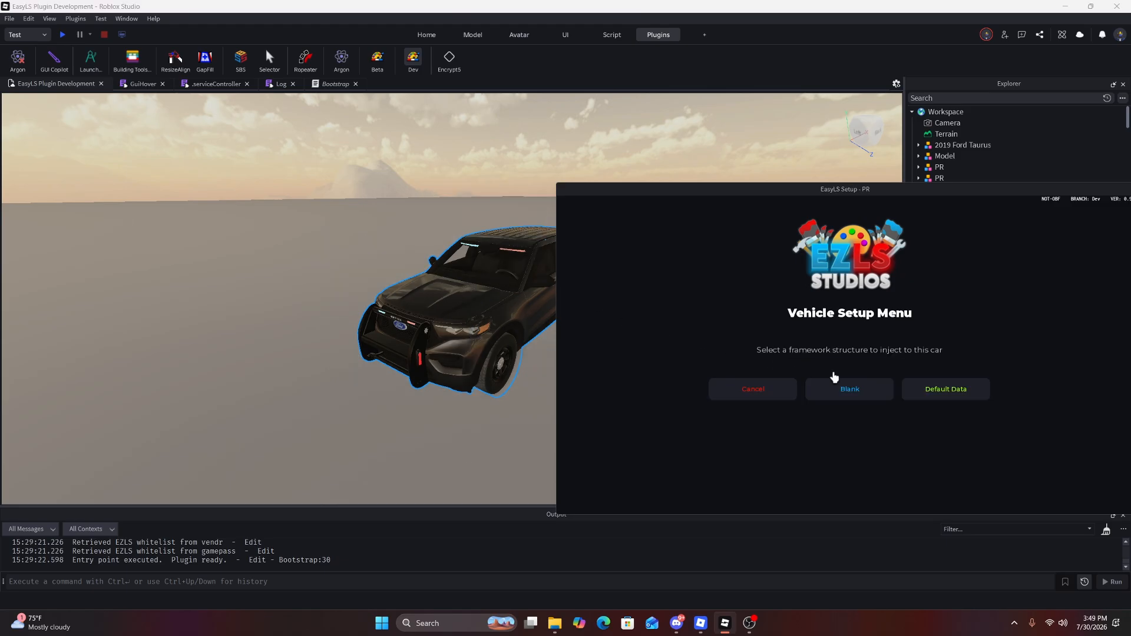
# Inject the Default Data framework into the PR car and open its Lighting module for modification
pyautogui.moveTo(786, 190); pyautogui.dragTo(666, 155)
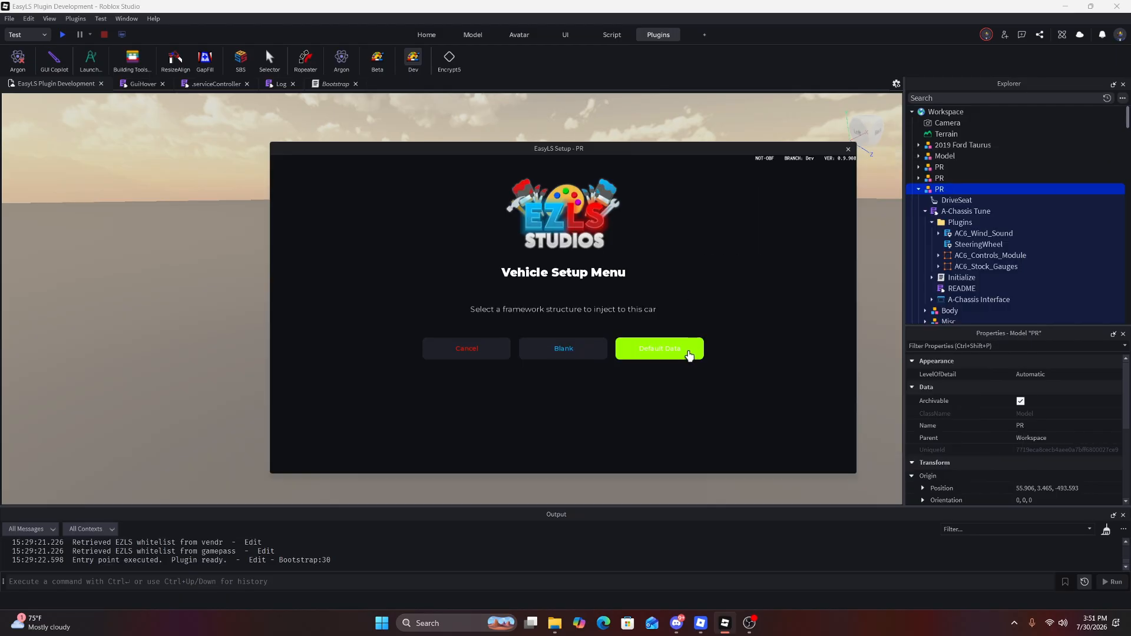
pyautogui.click(687, 351)
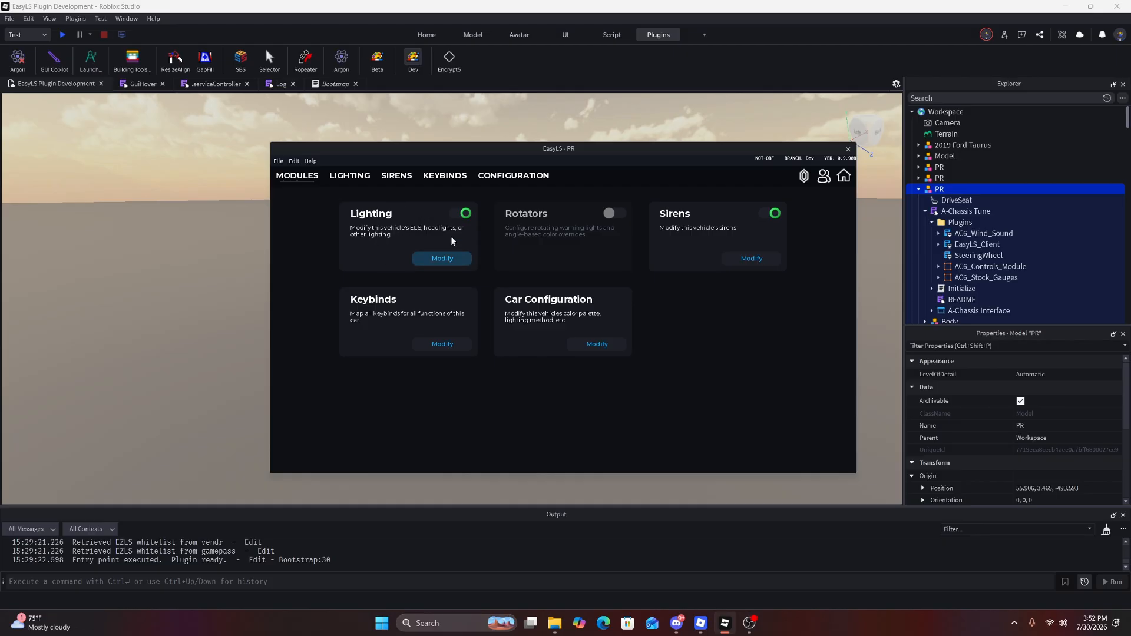
pyautogui.click(438, 264)
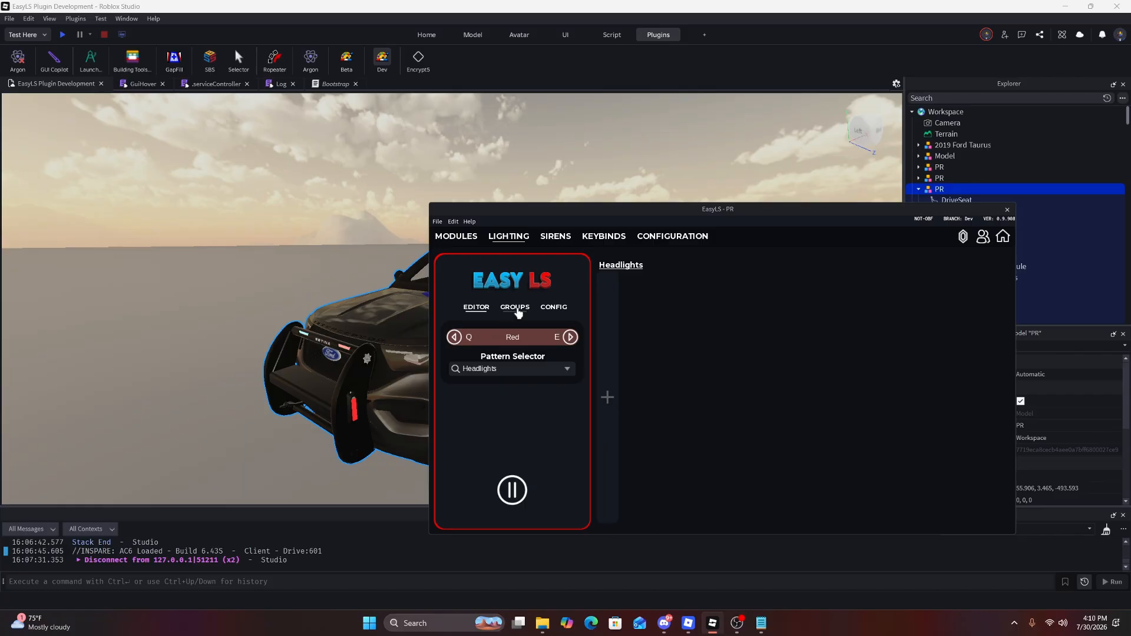
# Show the lighting groups and try reordering Stage 2 and the Main group
pyautogui.click(515, 314)
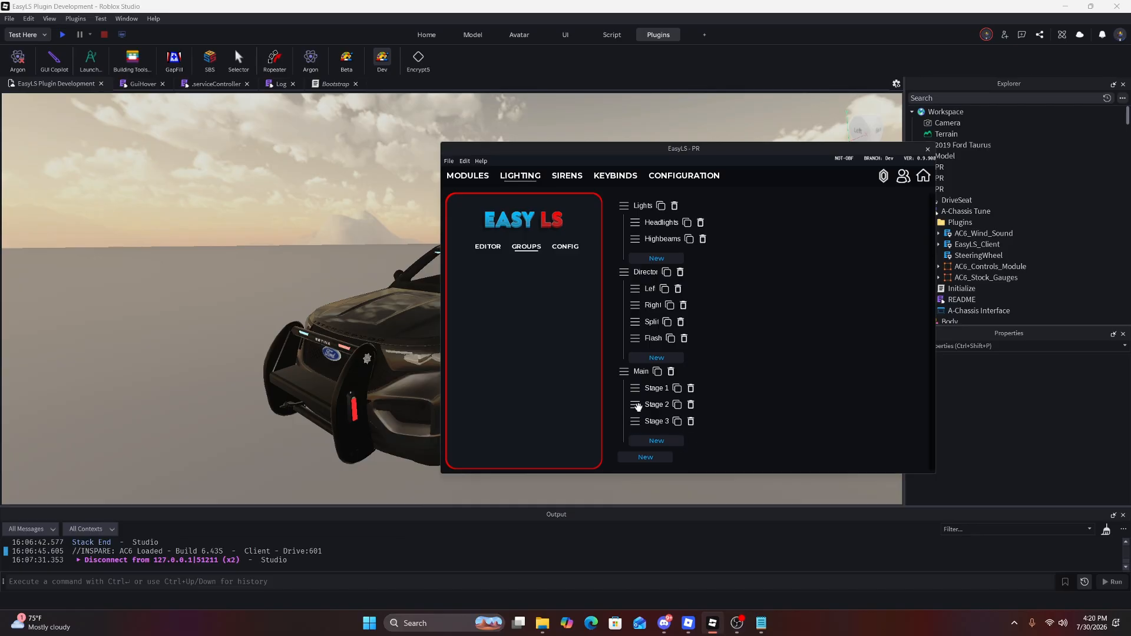
pyautogui.moveTo(635, 405); pyautogui.dragTo(636, 395)
pyautogui.moveTo(624, 372); pyautogui.dragTo(624, 282)
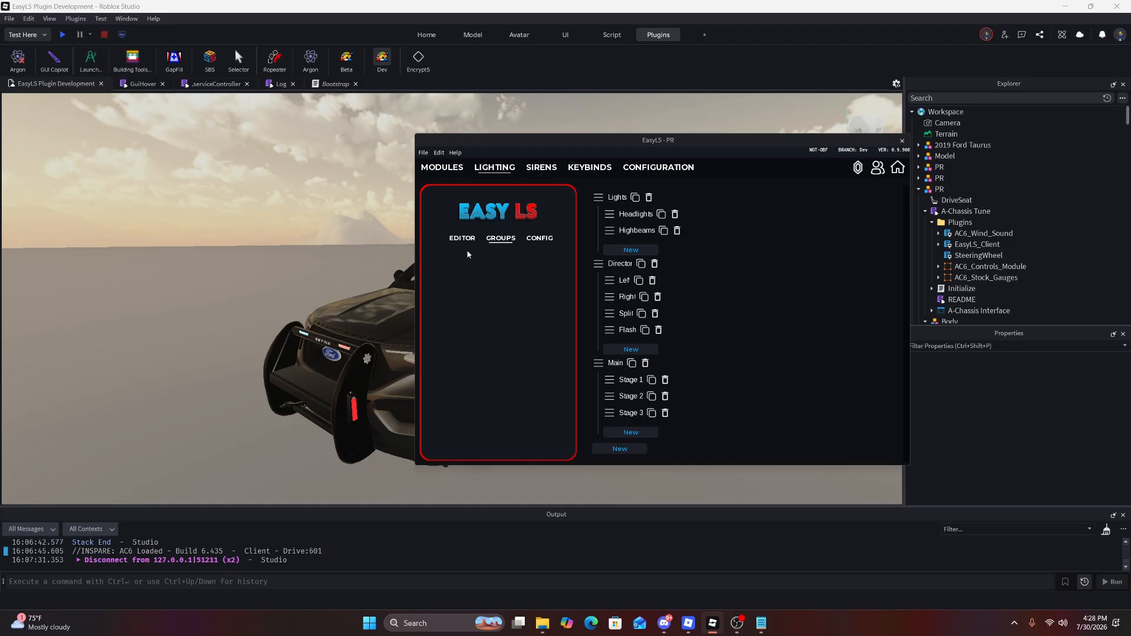
# Return to the lighting editor and select the Stage 1 pattern
pyautogui.click(462, 238)
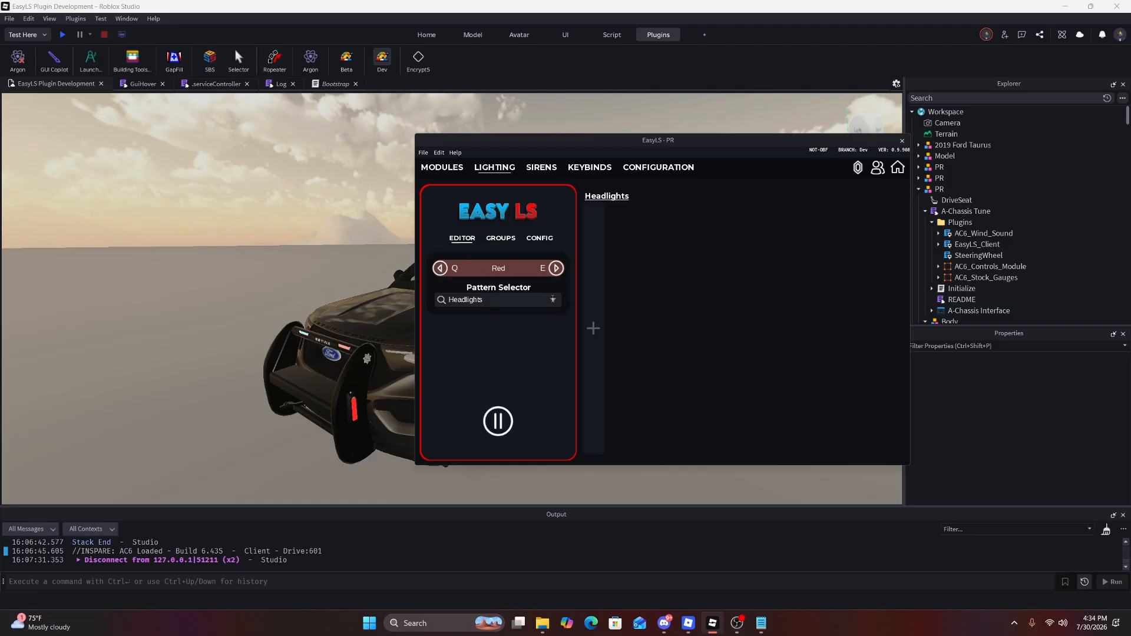
pyautogui.click(557, 299)
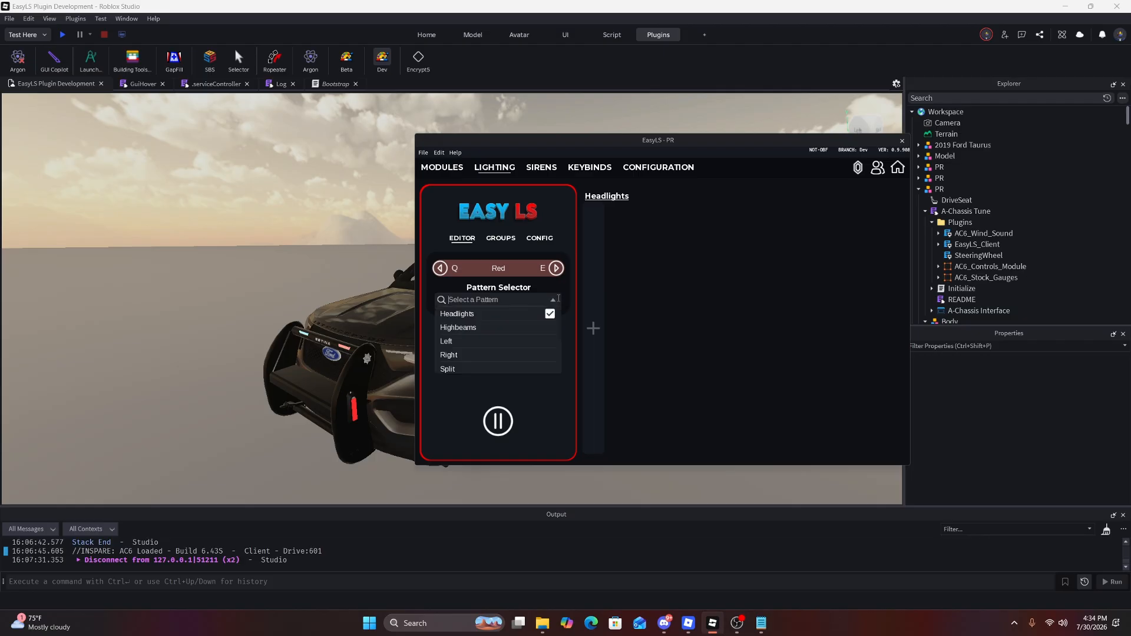
pyautogui.scroll(-2, 478, 363)
pyautogui.scroll(-1, 476, 365)
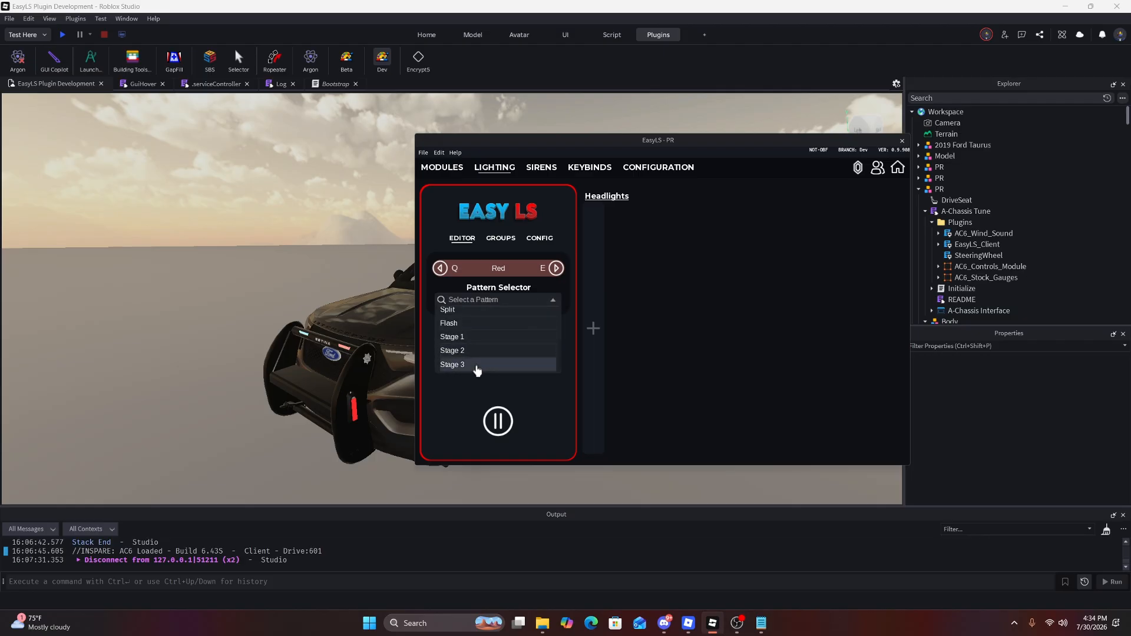
pyautogui.scroll(3, 501, 351)
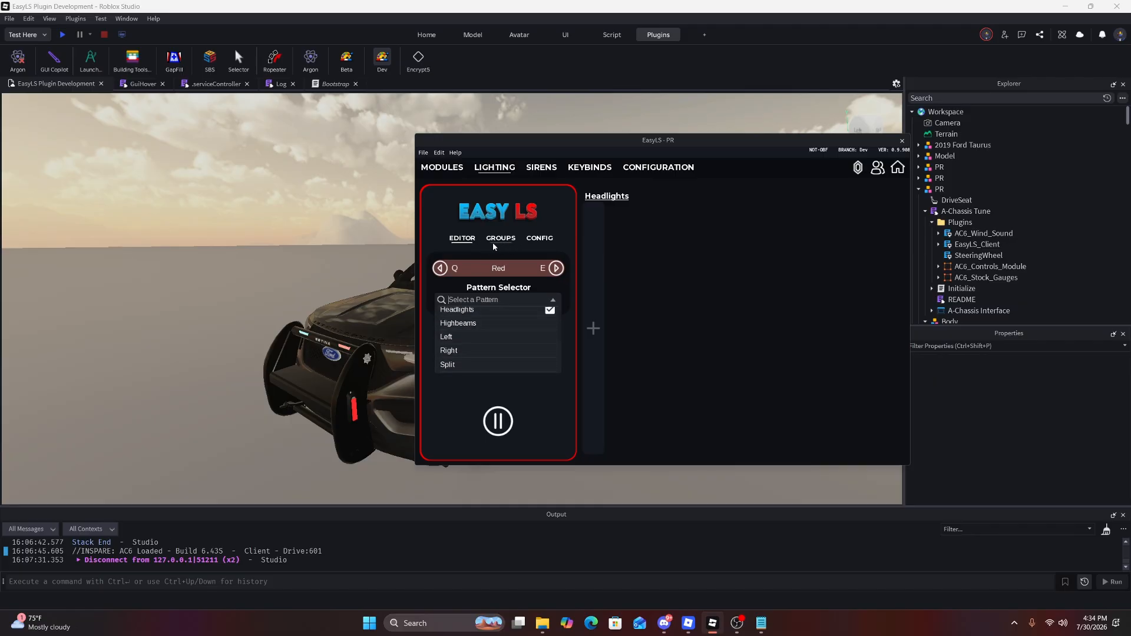
pyautogui.scroll(-3, 497, 340)
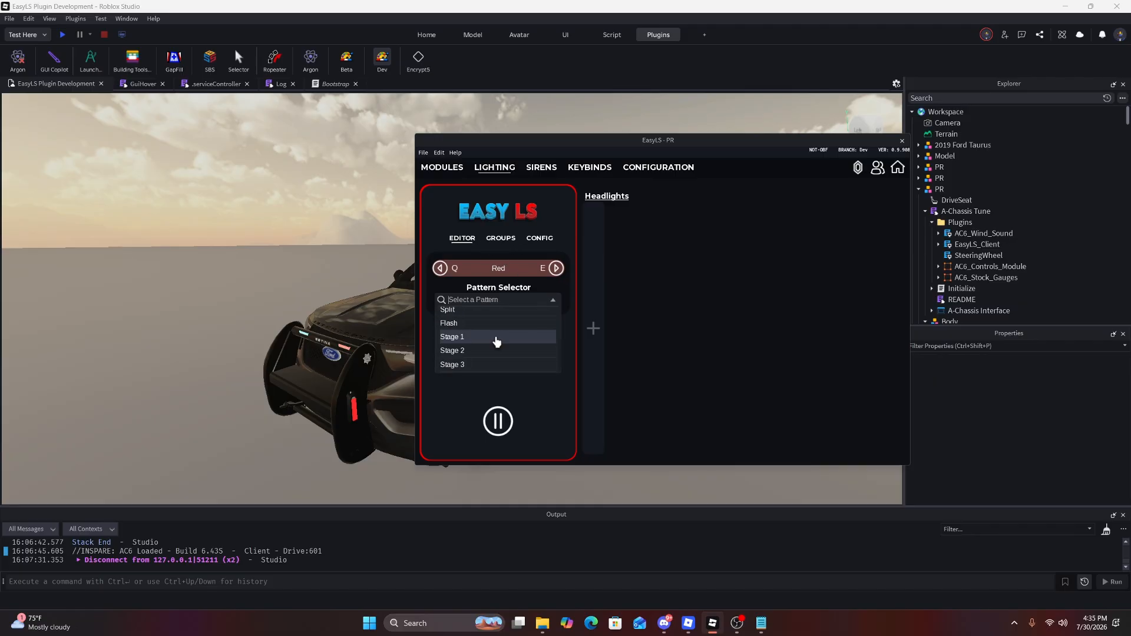
pyautogui.click(497, 338)
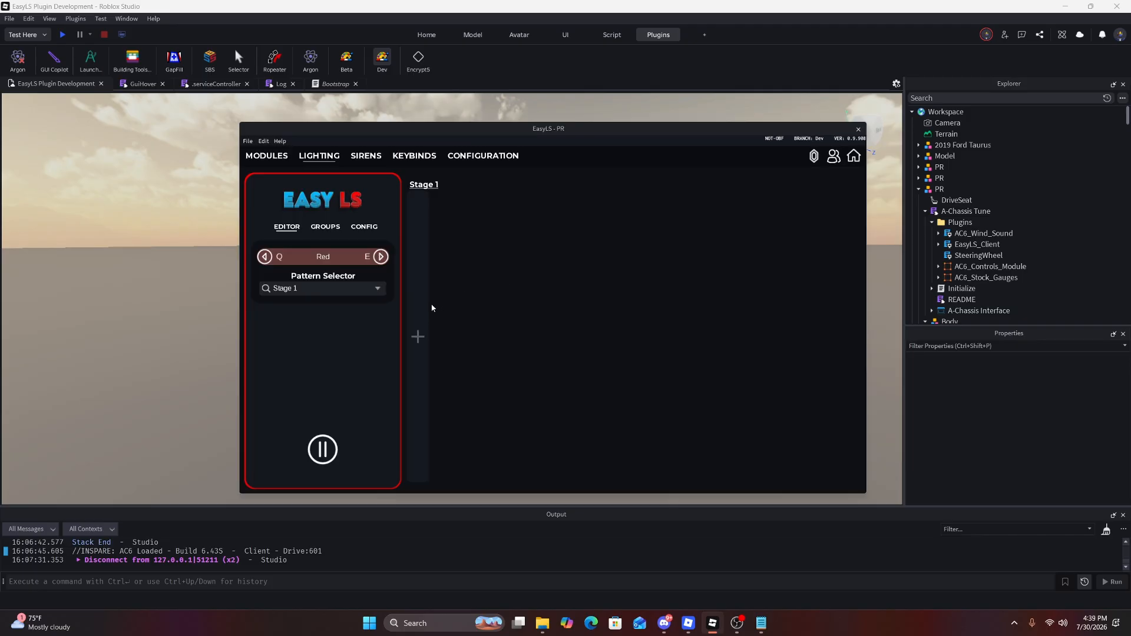
# Add a light group named Visor to the Stage 1 pattern, with a tempo of 450 and 12 steps
pyautogui.click(420, 314)
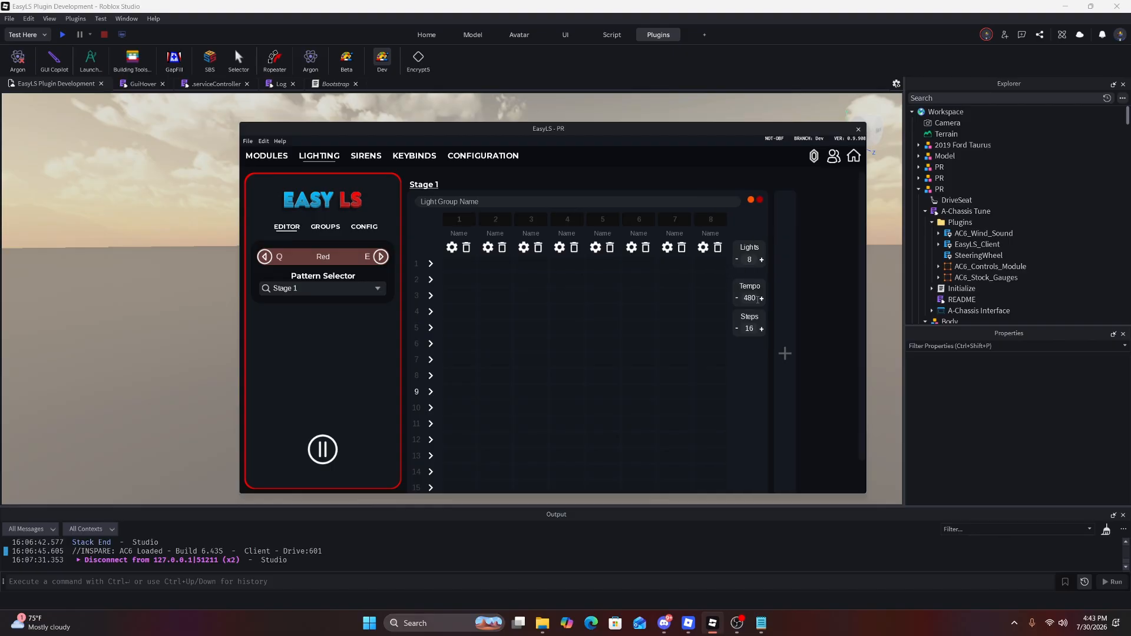
pyautogui.click(738, 298)
pyautogui.click(738, 299)
pyautogui.click(737, 299)
pyautogui.scroll(-1, 525, 330)
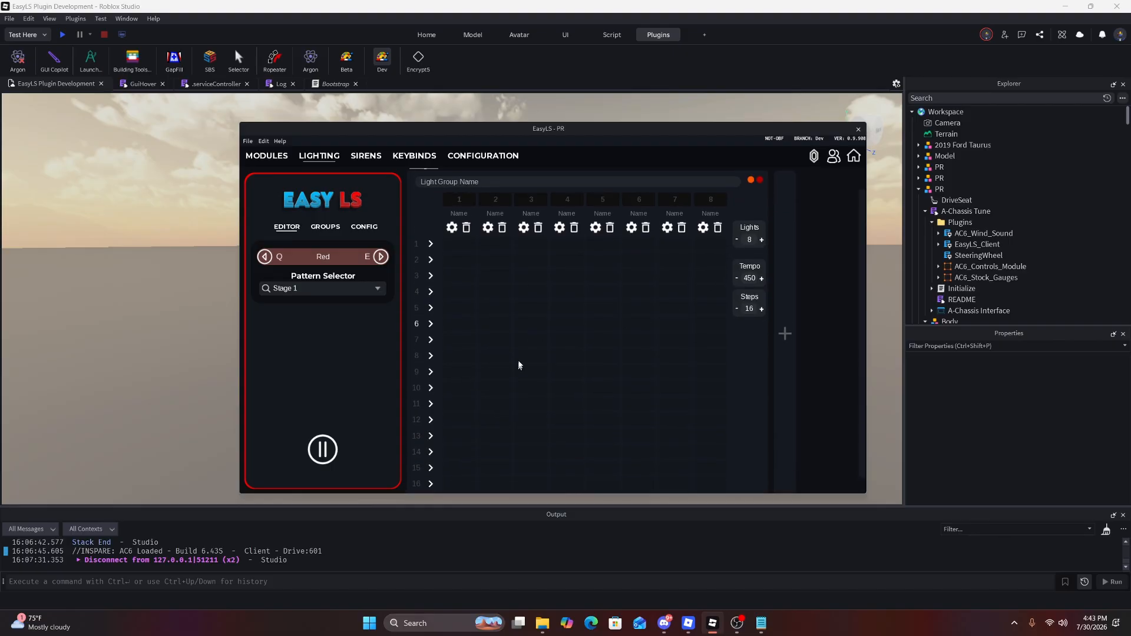
pyautogui.scroll(1, 518, 365)
pyautogui.click(737, 330)
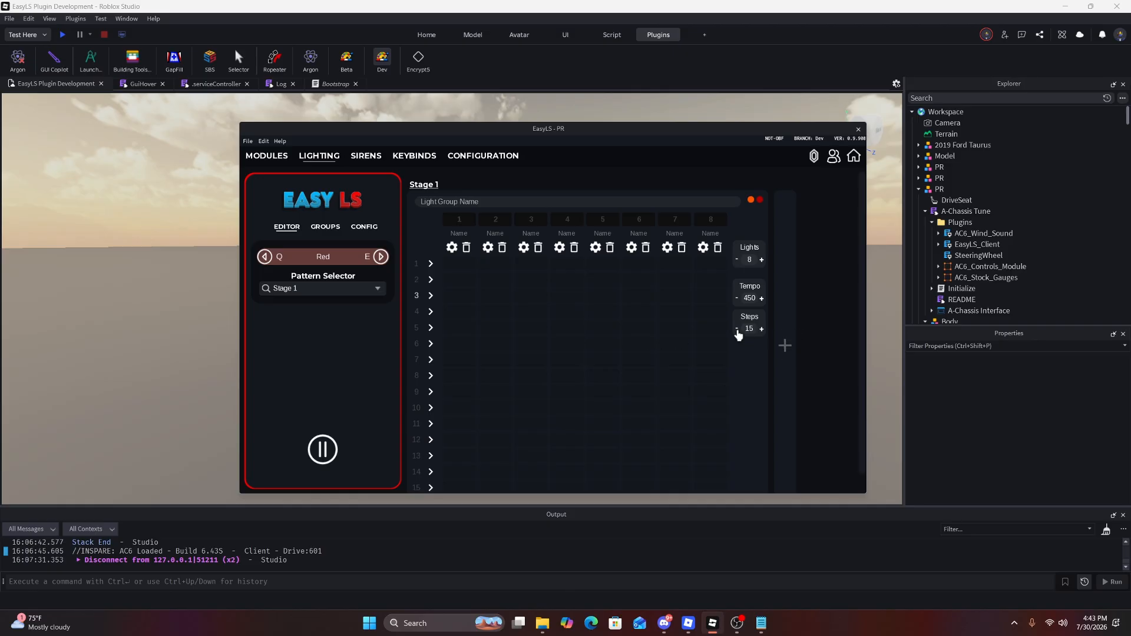
pyautogui.click(737, 330)
pyautogui.click(737, 330)
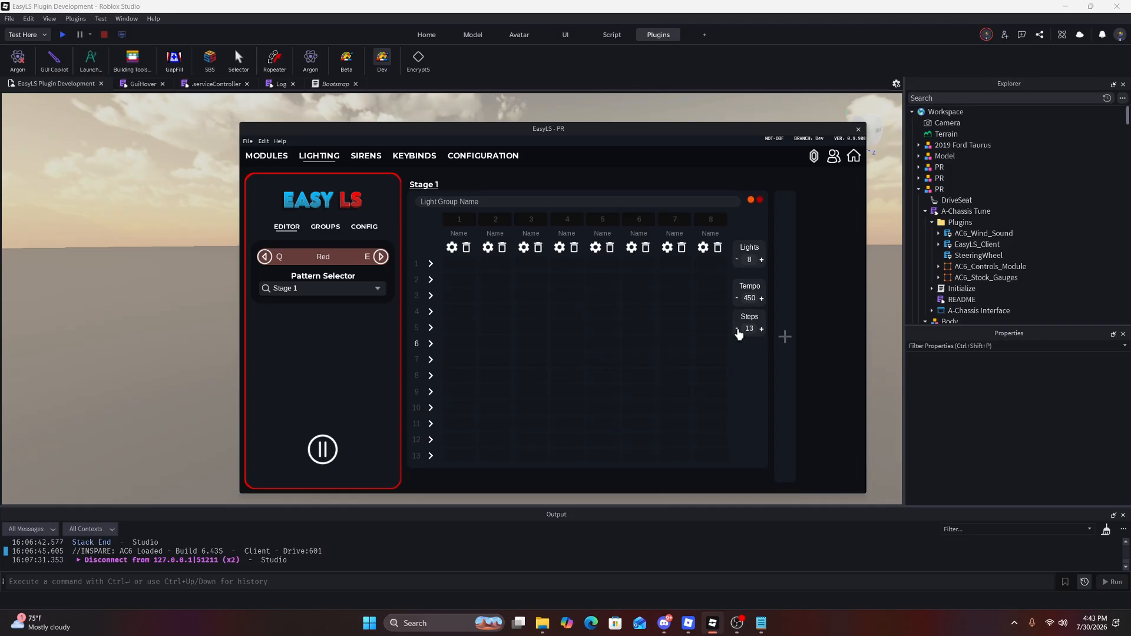
pyautogui.click(737, 330)
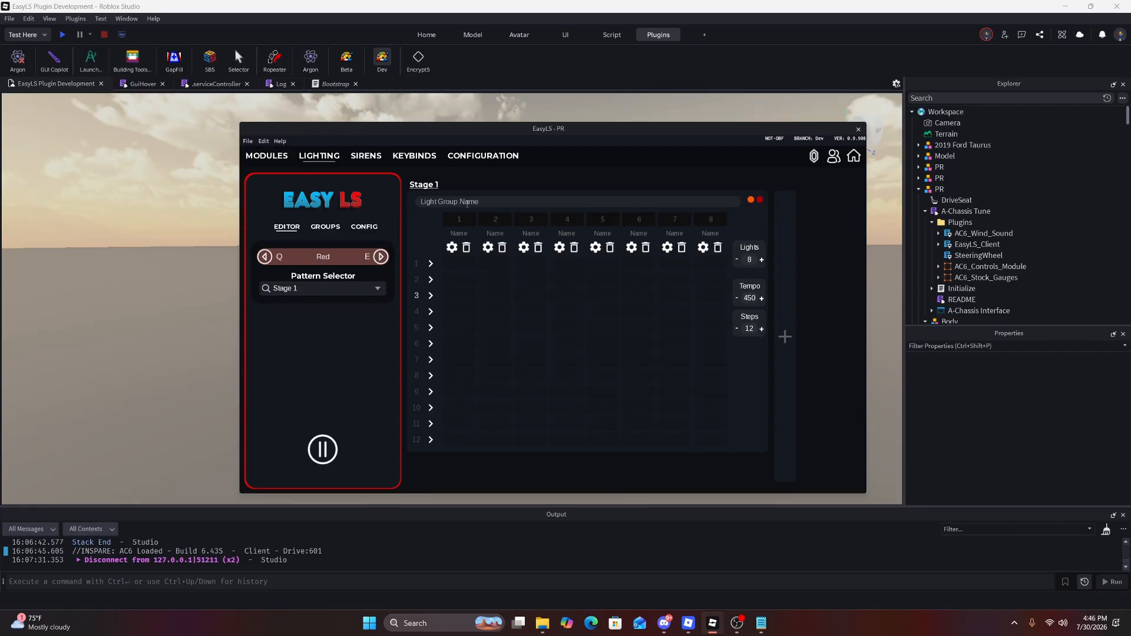
pyautogui.write('Visor')
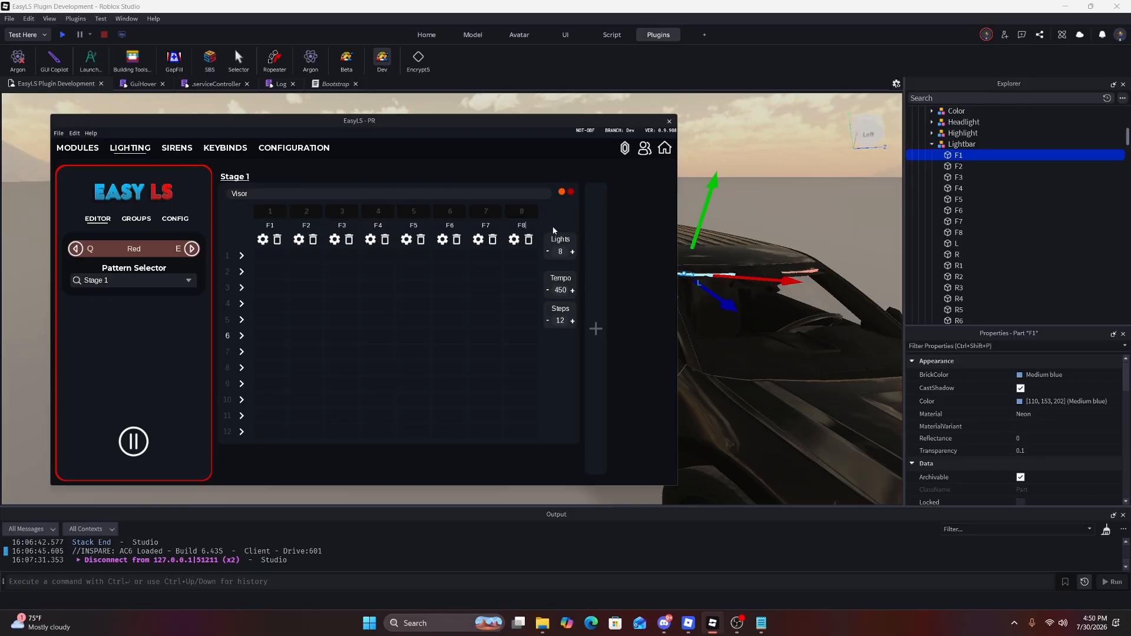
# Fill lights F1 to F4 with red on step 1 and F5 to F8 with blue on step 2
pyautogui.click(396, 272)
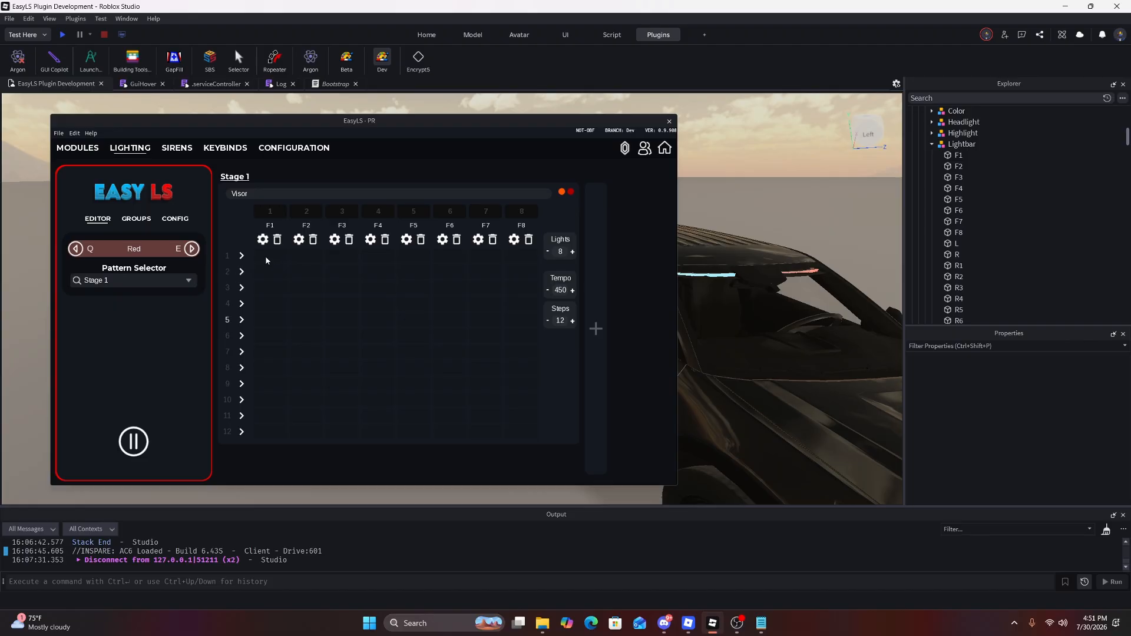
pyautogui.moveTo(259, 255); pyautogui.dragTo(312, 259)
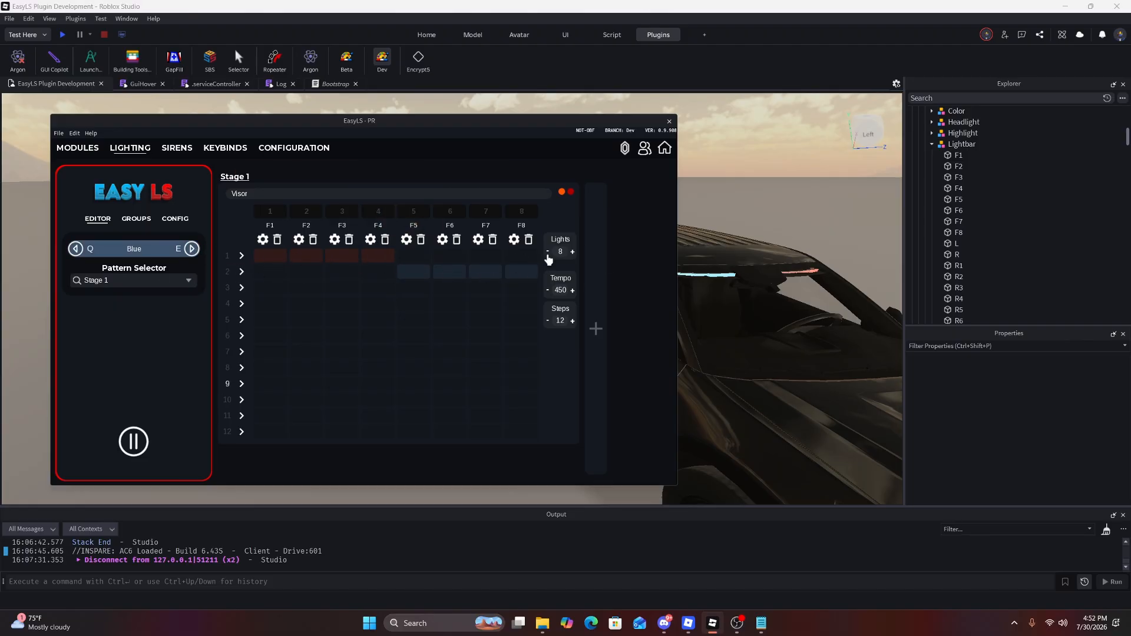
# Reduce the Visor group to 2 steps and set its tempo to 270
pyautogui.click(548, 322)
pyautogui.click(547, 291)
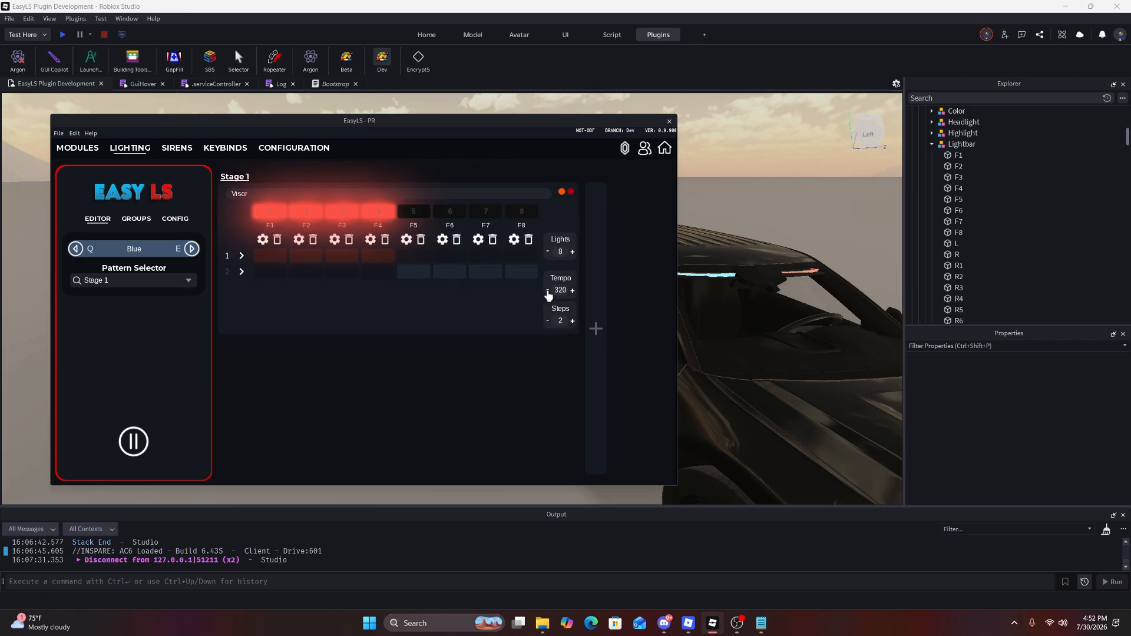
pyautogui.click(548, 291)
pyautogui.click(547, 291)
pyautogui.click(547, 291)
# Set F1's bulb type to DVI, apply it to the whole light group, and lower the Visor tempo to 180
pyautogui.click(264, 243)
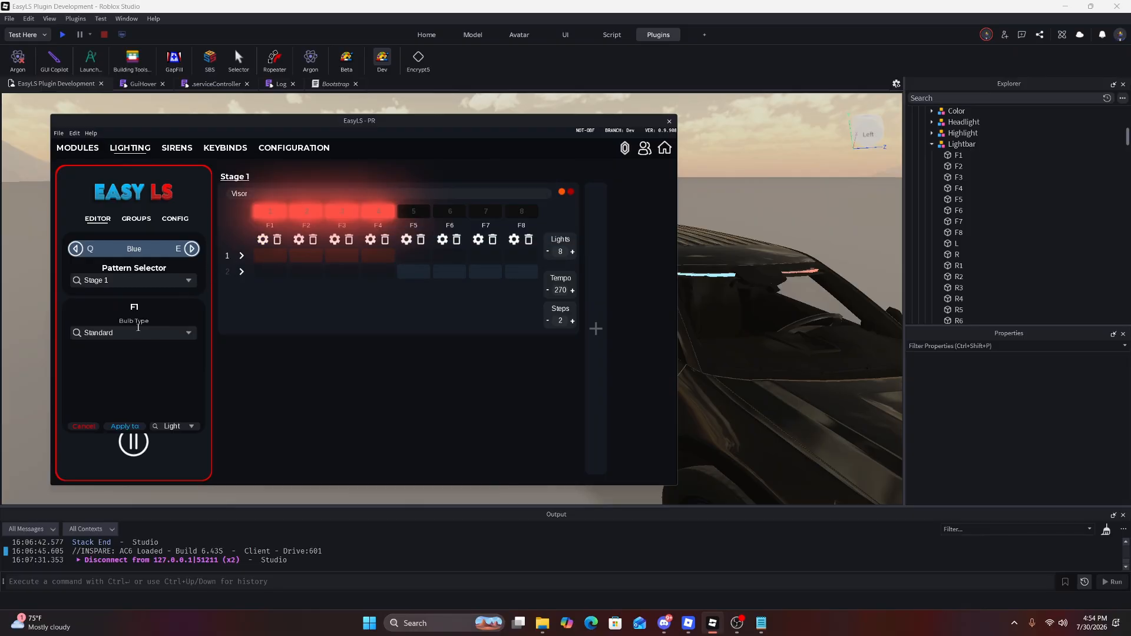
pyautogui.click(186, 334)
pyautogui.click(151, 359)
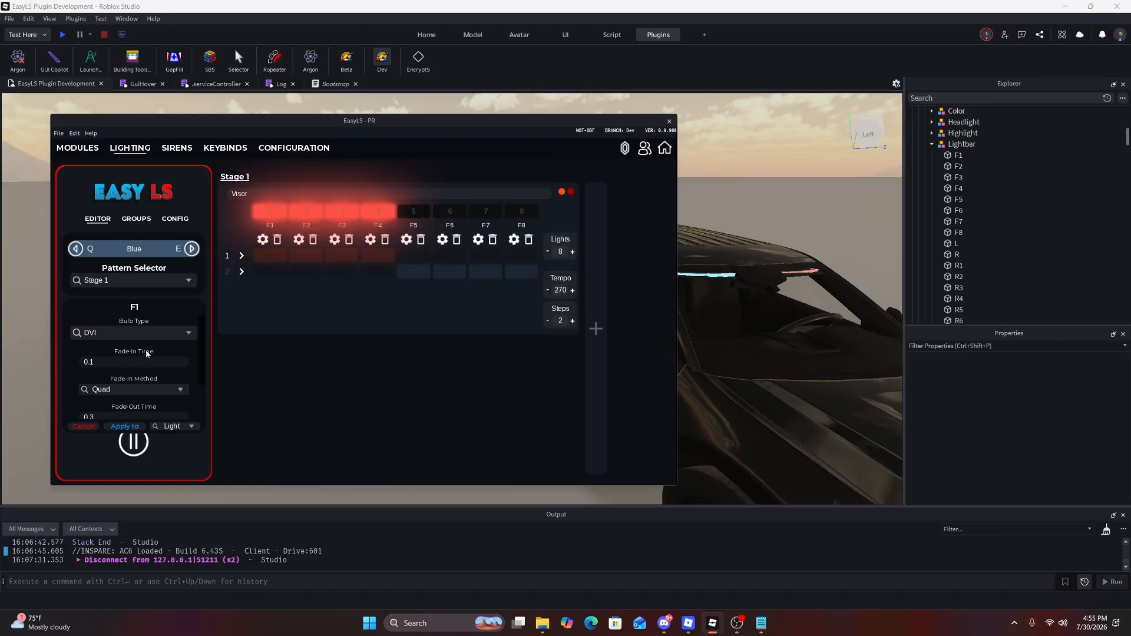
pyautogui.scroll(-2, 130, 354)
pyautogui.scroll(2, 130, 353)
pyautogui.scroll(-2, 135, 375)
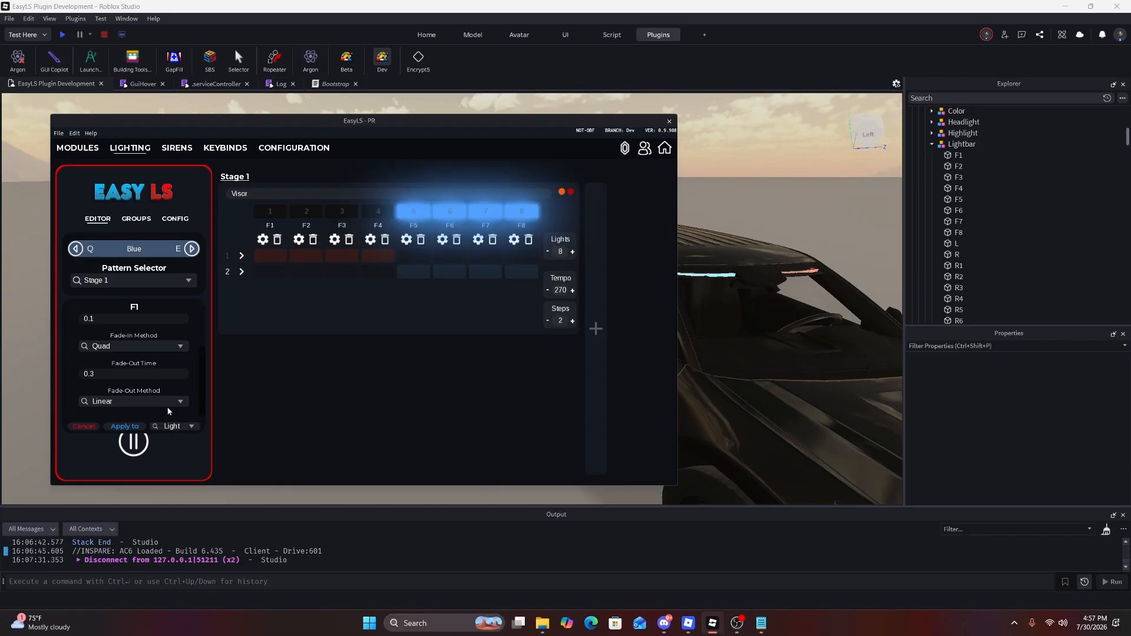
pyautogui.click(191, 427)
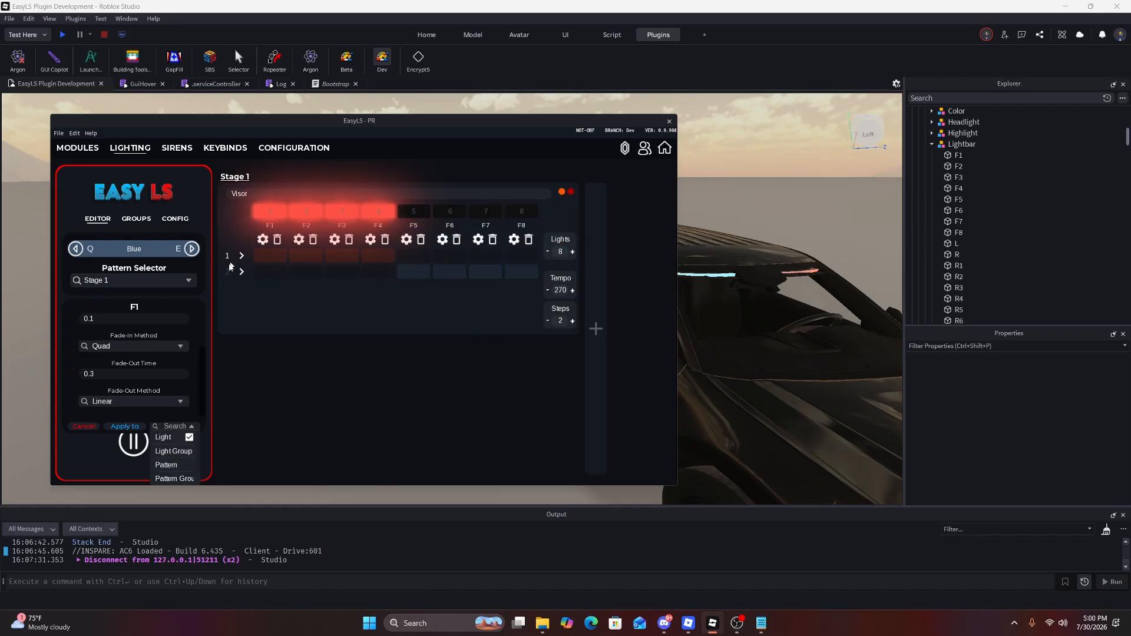
pyautogui.click(183, 455)
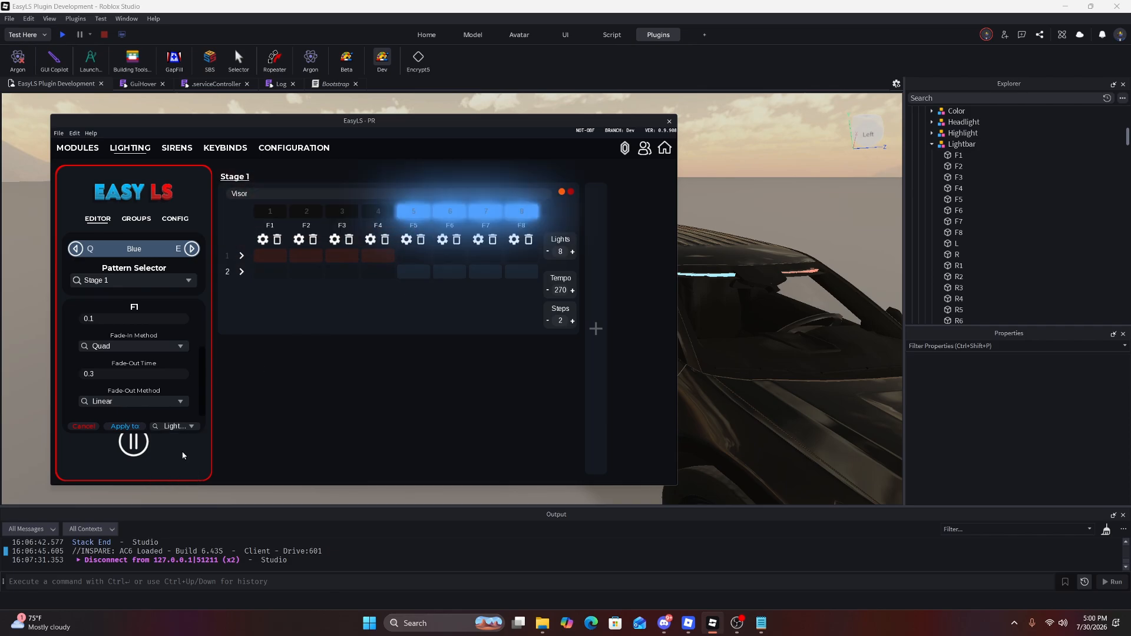
pyautogui.click(135, 428)
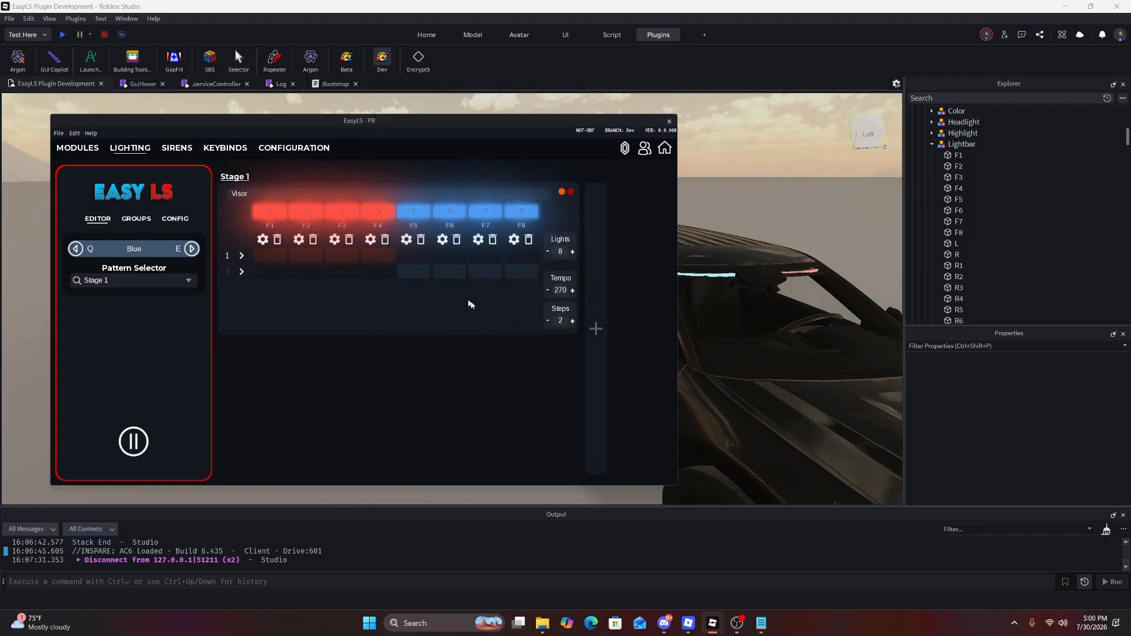
pyautogui.click(549, 290)
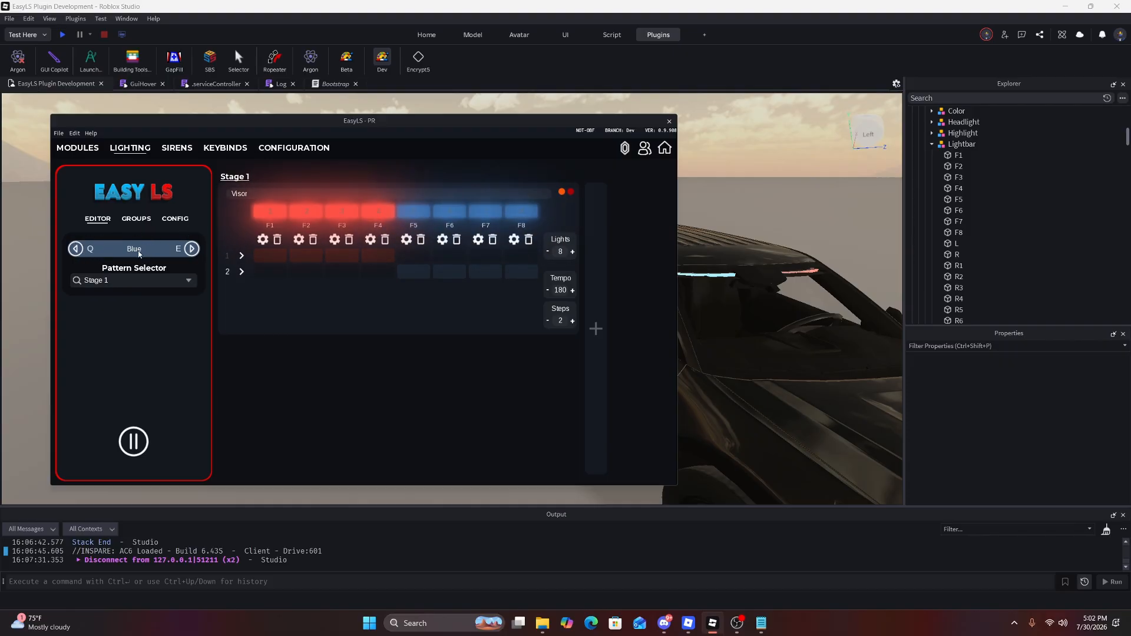
# Add a new color to the car's color palette and make it green
pyautogui.click(292, 149)
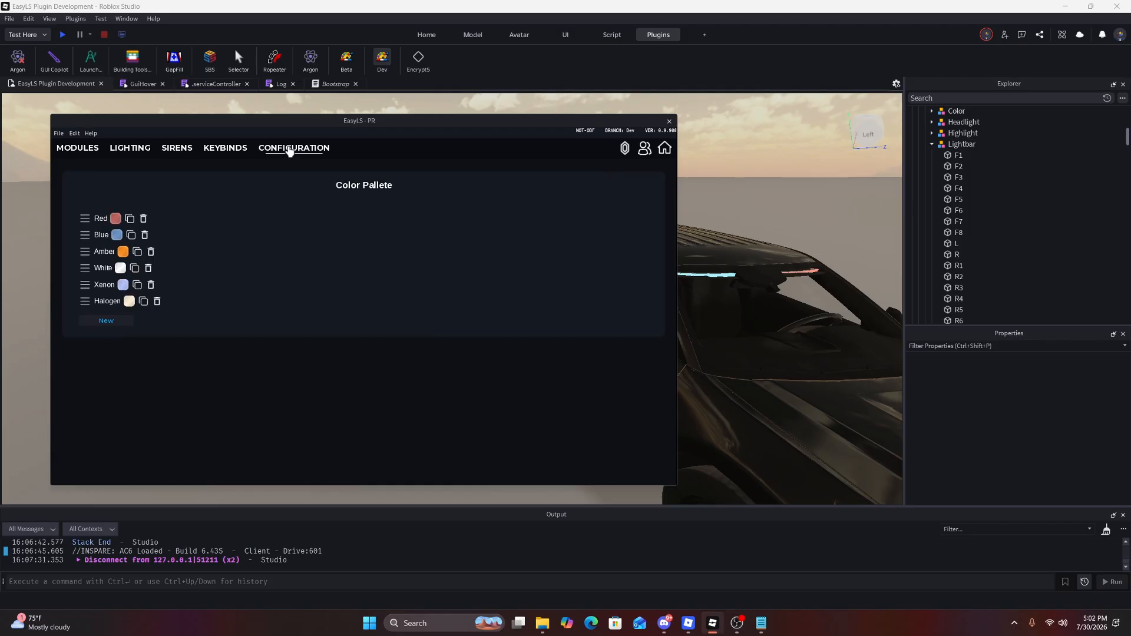
pyautogui.click(107, 322)
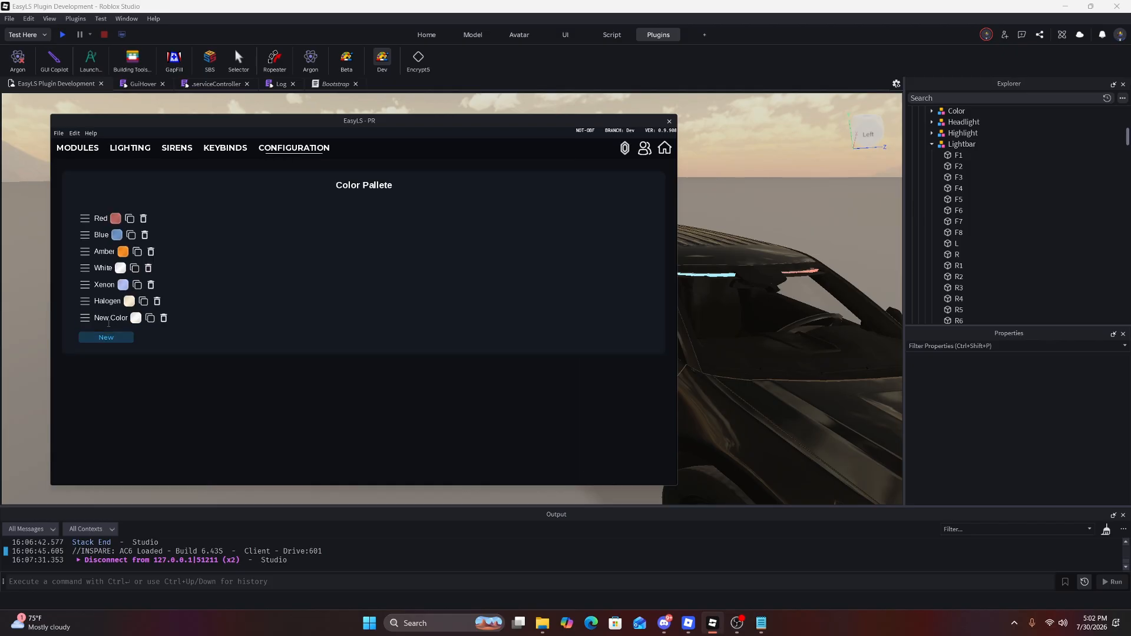
pyautogui.click(135, 318)
pyautogui.click(530, 352)
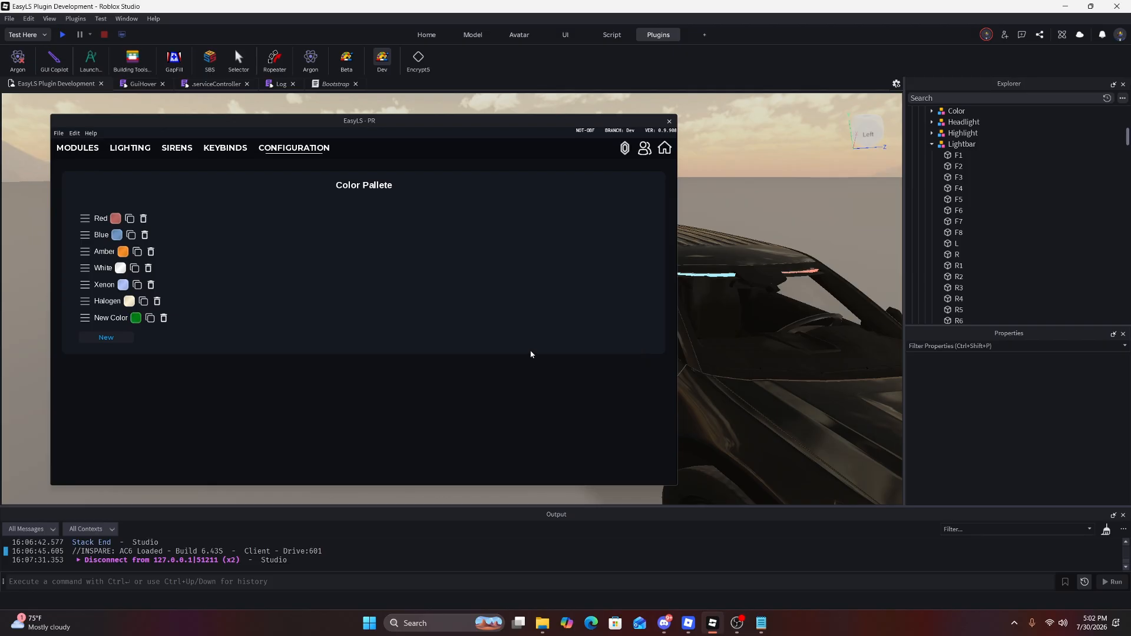
# Name the new palette color Green
pyautogui.write('Green')
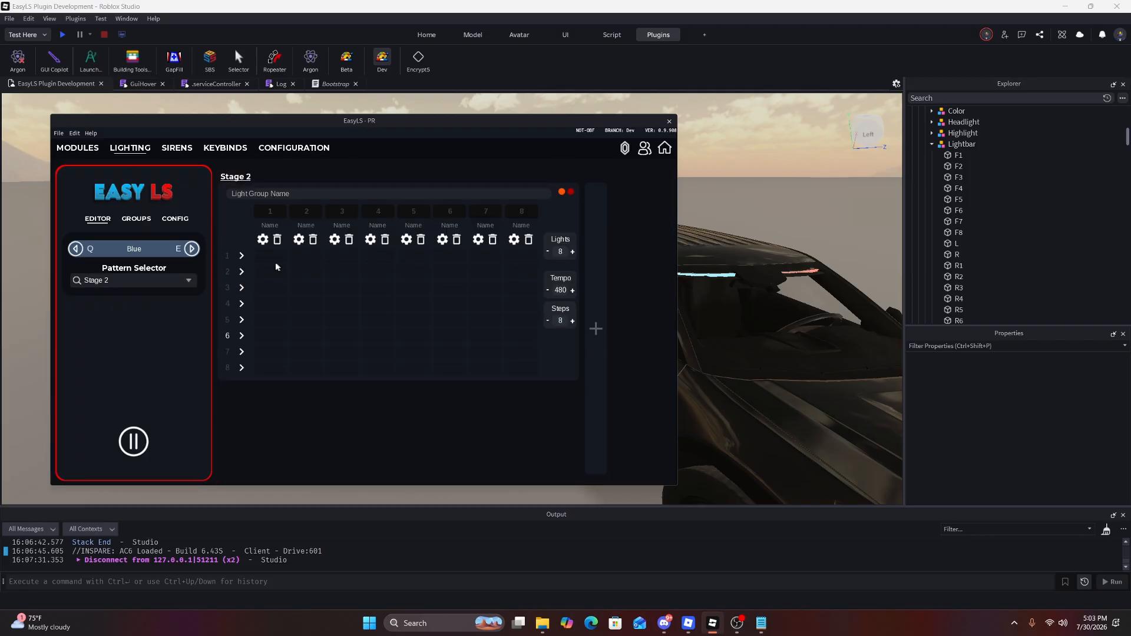
# In the Stage 2 pattern, fill lights 1–3 and 6–8 with blue on step 1, and lights 4–5 on steps 3 and 6
pyautogui.moveTo(269, 257); pyautogui.dragTo(341, 256)
pyautogui.moveTo(450, 257); pyautogui.dragTo(521, 257)
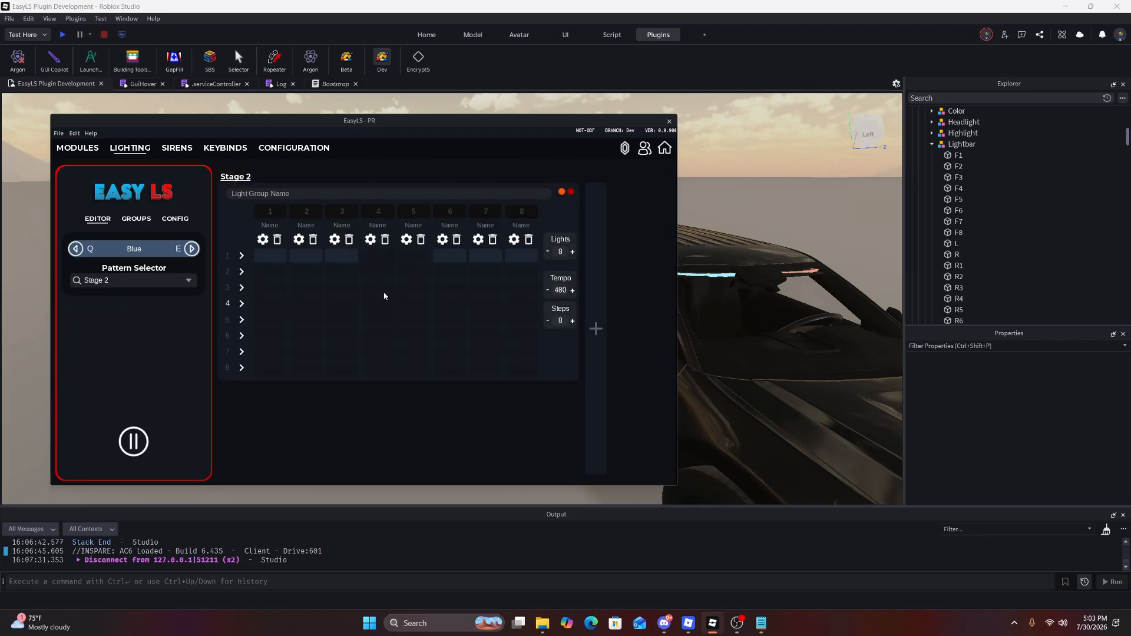
pyautogui.moveTo(379, 289); pyautogui.dragTo(414, 289)
pyautogui.moveTo(414, 337); pyautogui.dragTo(379, 336)
# Add red to Stage 2 lights 1–3 and 6–8 on step 2, lights 4–5 on step 4, and lights 1–2 and 7–8 on step 5
pyautogui.click(192, 250)
pyautogui.moveTo(270, 272); pyautogui.dragTo(342, 272)
pyautogui.moveTo(449, 272); pyautogui.dragTo(522, 273)
pyautogui.moveTo(414, 304); pyautogui.dragTo(379, 304)
pyautogui.moveTo(270, 320); pyautogui.dragTo(306, 320)
pyautogui.moveTo(486, 320); pyautogui.dragTo(522, 320)
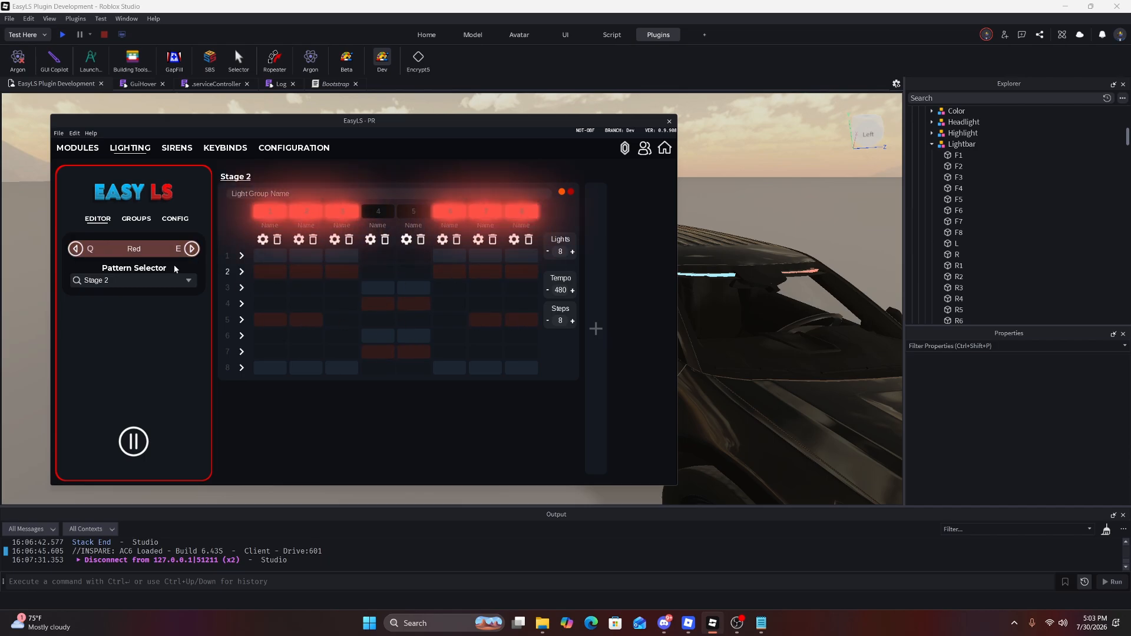
# Switch to the next pattern color and fill lights 3 and 6 on step 5 of Stage 2
pyautogui.click(192, 250)
pyautogui.click(342, 320)
pyautogui.click(450, 319)
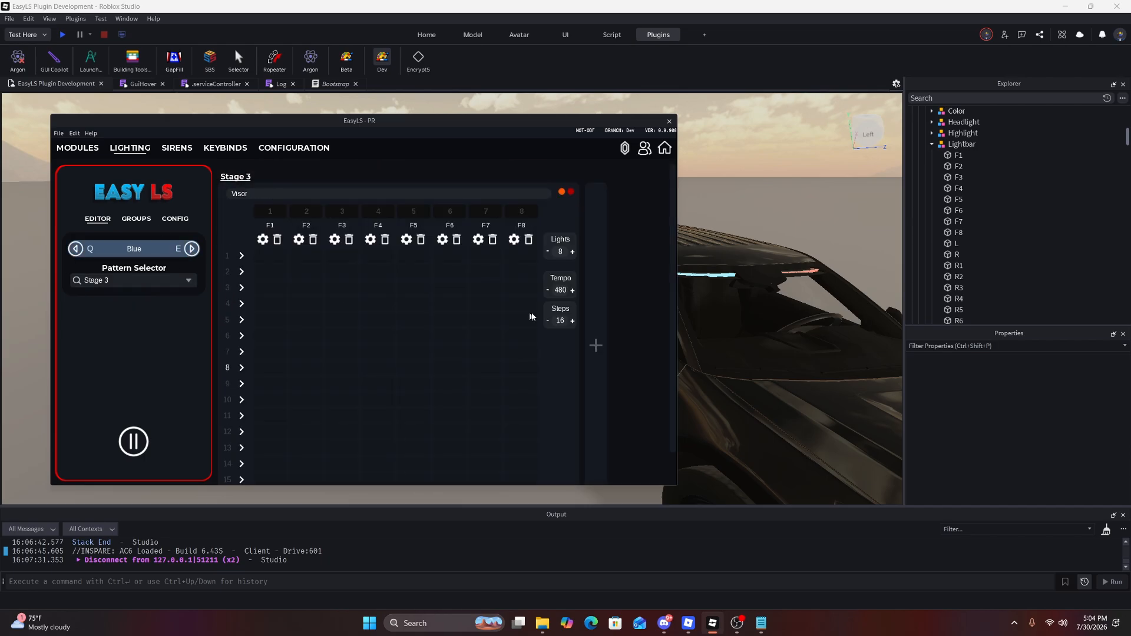
# Set the Stage 3 Visor group to 8 steps
pyautogui.click(559, 319)
pyautogui.write('8')
pyautogui.press('Return')
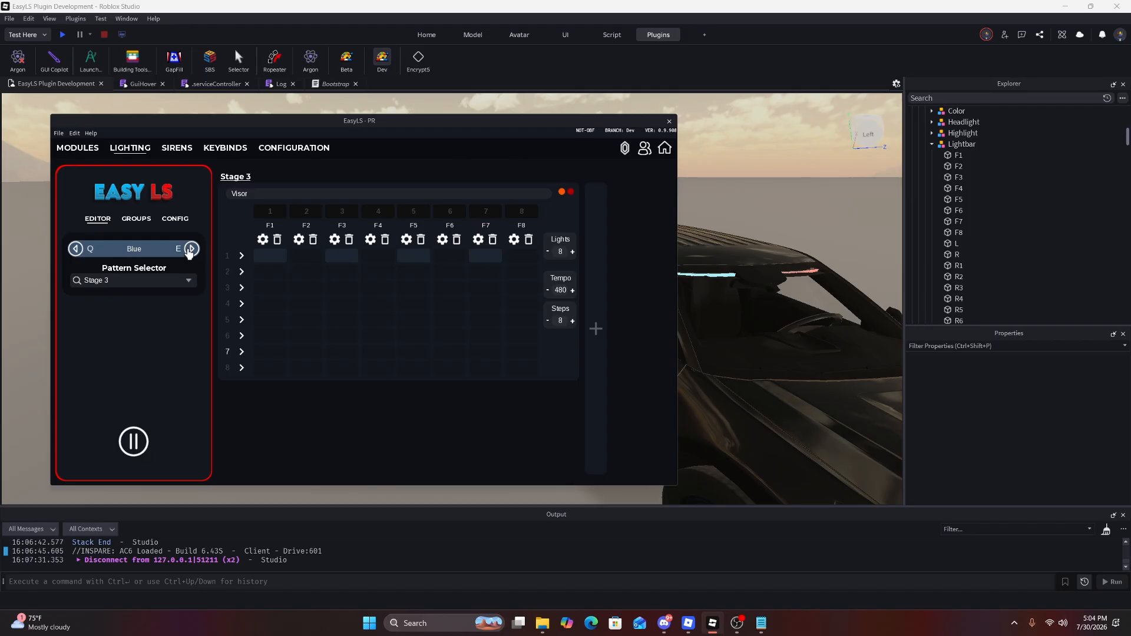
# Paint red diagonals inward from F1 and F8 over steps 3–5, and blue on F4–F5 at step 4 and F1–F3 and F6–F8 across steps 7–8
pyautogui.moveTo(270, 289); pyautogui.dragTo(342, 319)
pyautogui.moveTo(522, 288); pyautogui.dragTo(455, 314)
pyautogui.press('e')
pyautogui.moveTo(379, 304); pyautogui.dragTo(414, 304)
pyautogui.moveTo(521, 352); pyautogui.dragTo(486, 368)
pyautogui.click(449, 352)
pyautogui.click(341, 352)
pyautogui.moveTo(306, 368); pyautogui.dragTo(270, 352)
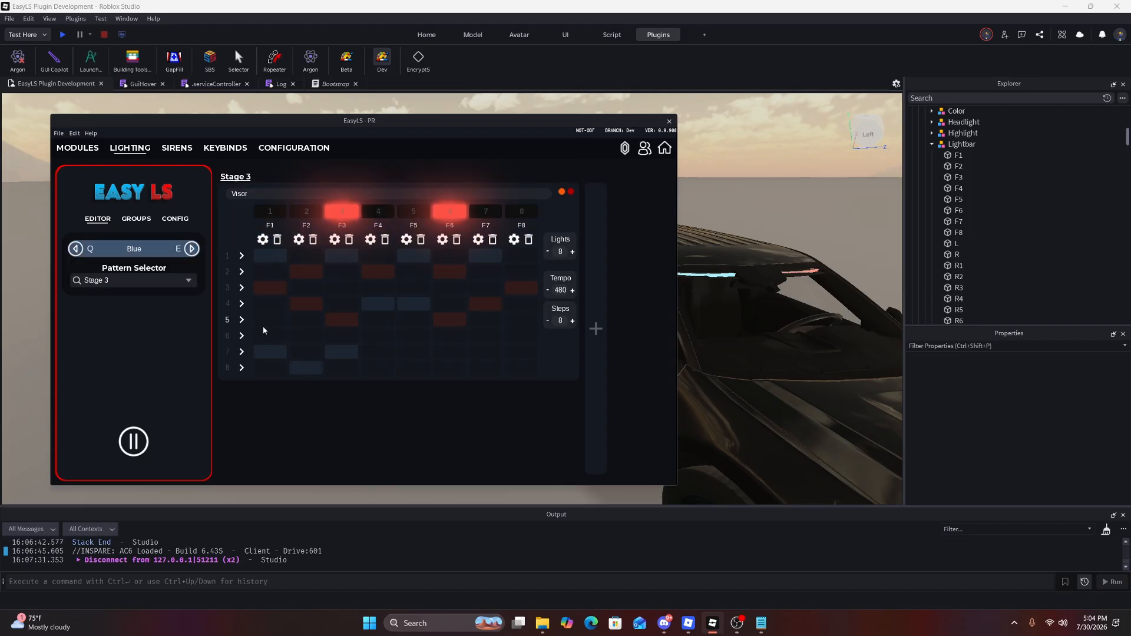
# Fill F1 and F8 on step 5 and F4–F5 on steps 6 and 8 with red, and set the Visor tempo to 800
pyautogui.click(75, 249)
pyautogui.click(270, 319)
pyautogui.moveTo(378, 335)
pyautogui.mouseDown()
pyautogui.moveTo(414, 336)
pyautogui.moveTo(417, 367)
pyautogui.mouseUp()
pyautogui.click(527, 320)
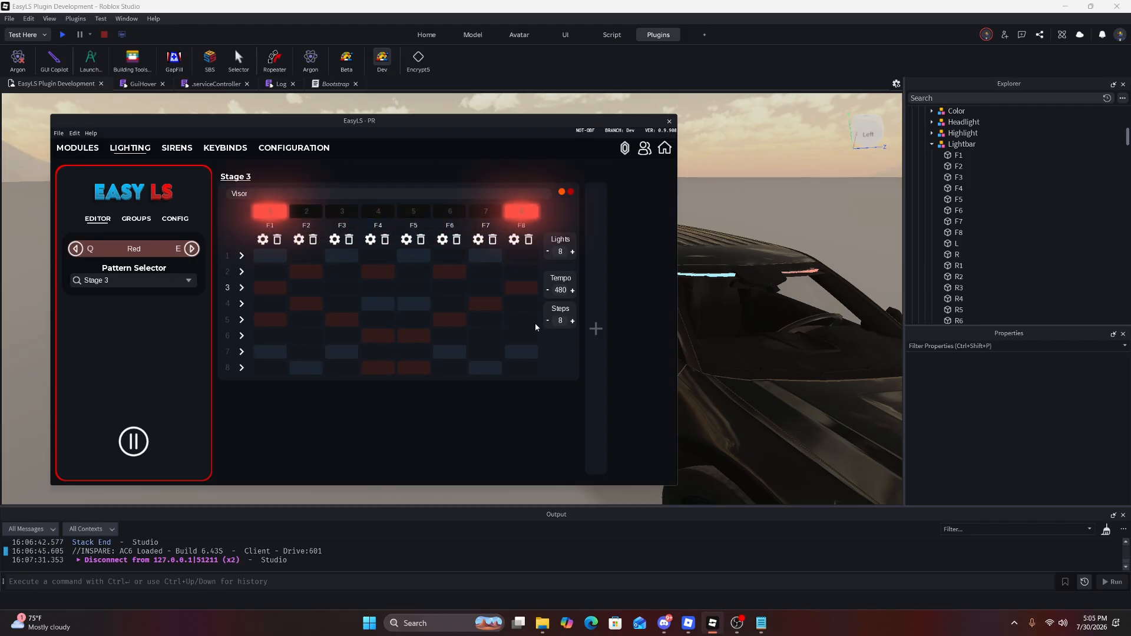
pyautogui.click(561, 290)
pyautogui.write('800')
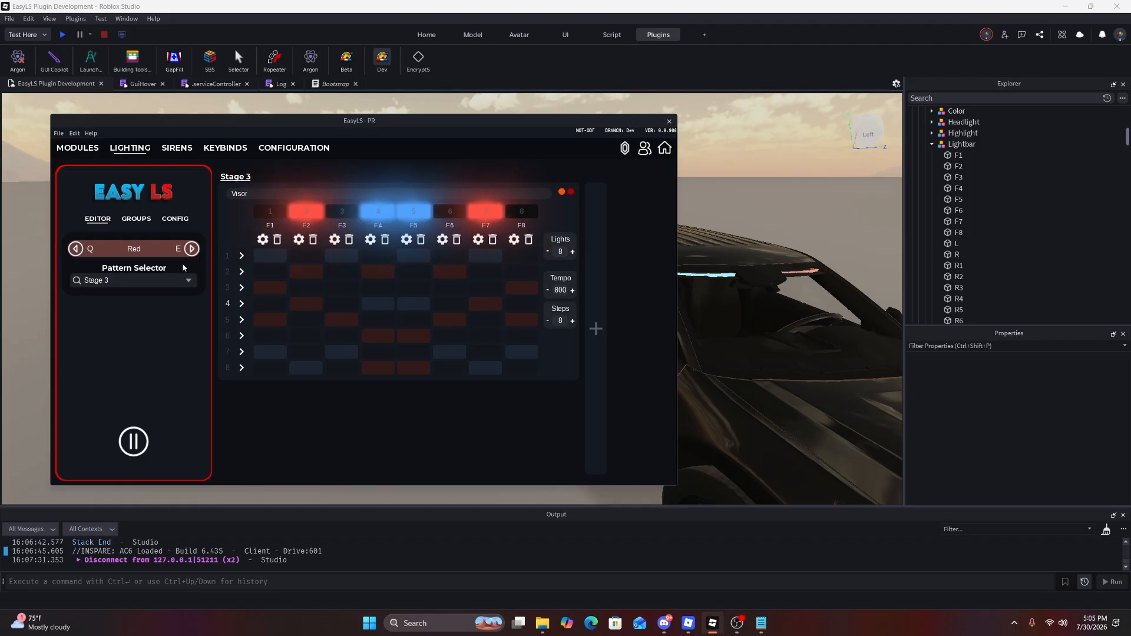
# Export the finished light configuration and close the EasyLS window
pyautogui.click(59, 133)
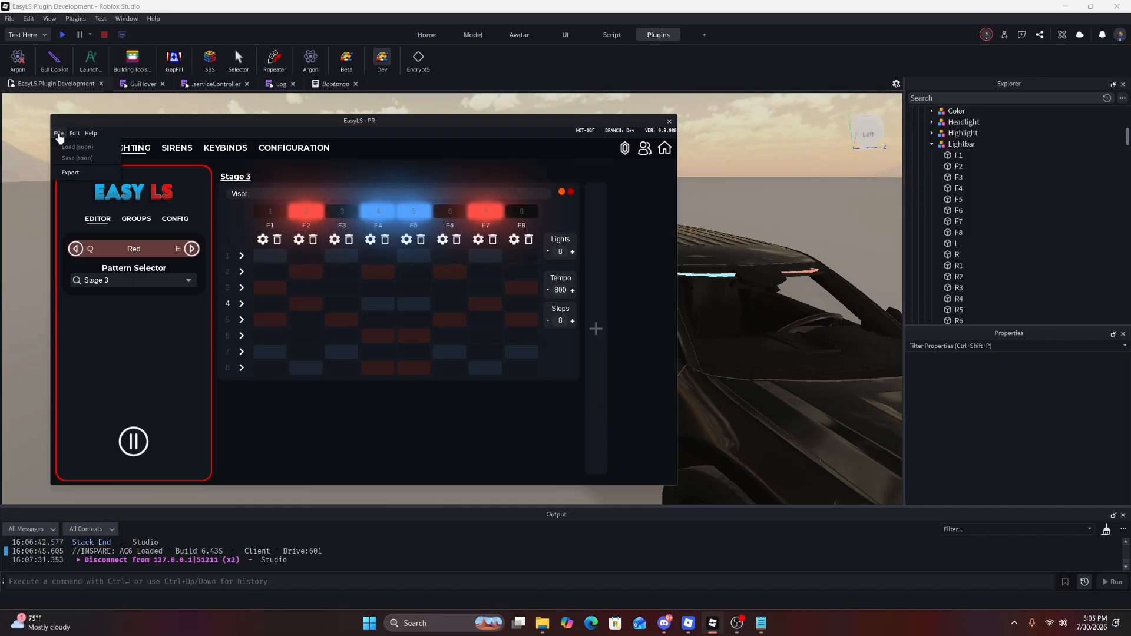
pyautogui.click(78, 173)
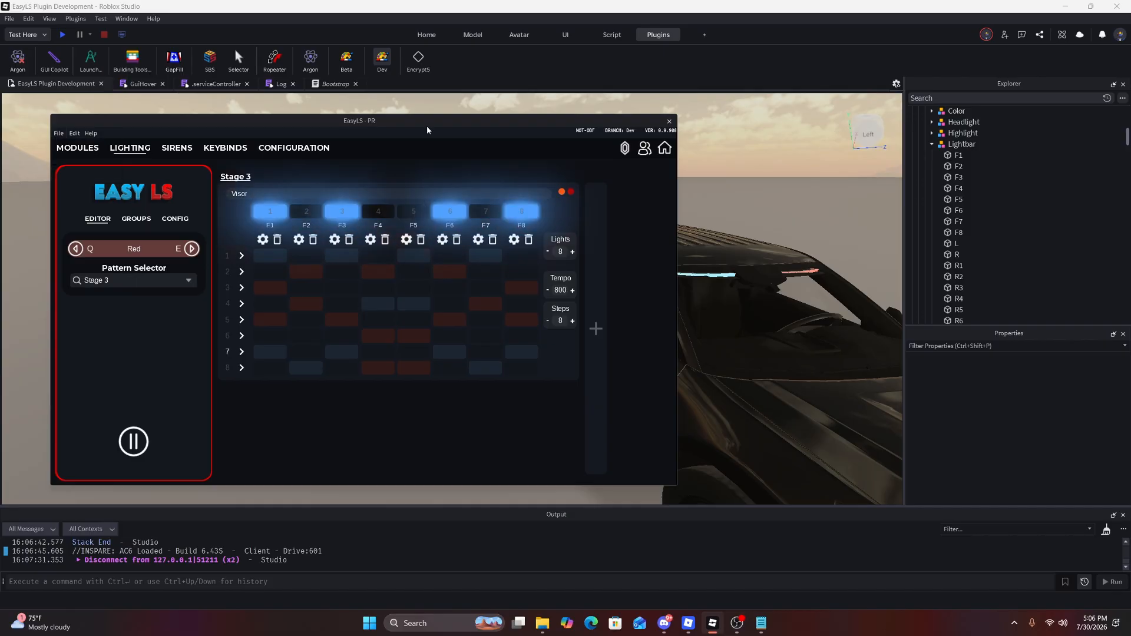
pyautogui.click(670, 122)
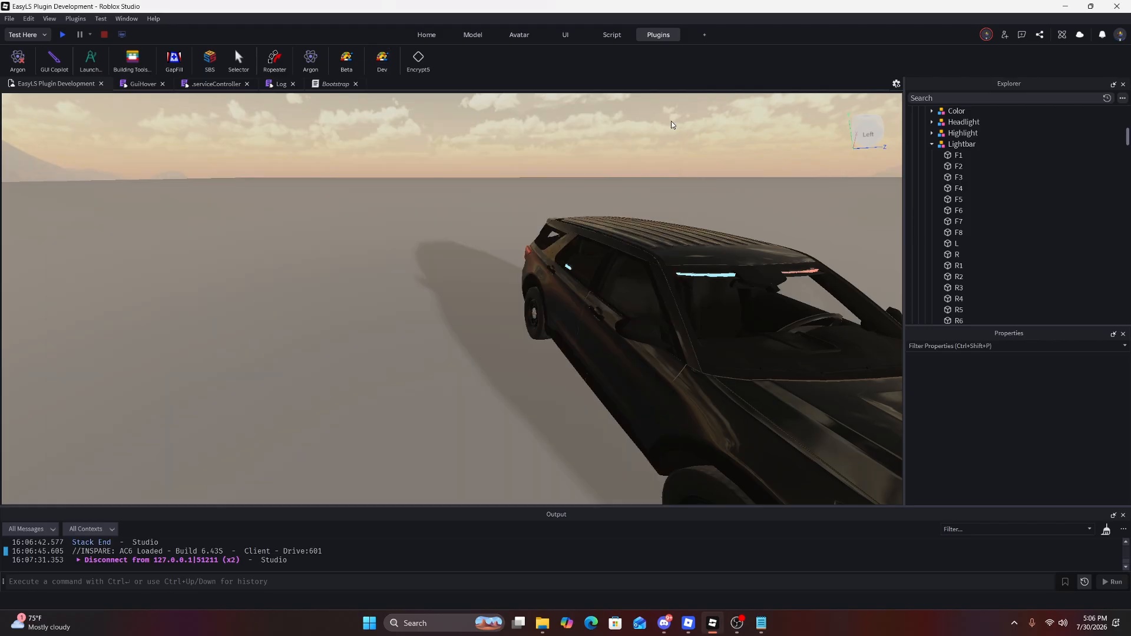
# Test the police car in play mode, checking its emergency lights up close from behind and from the front
pyautogui.press('w')
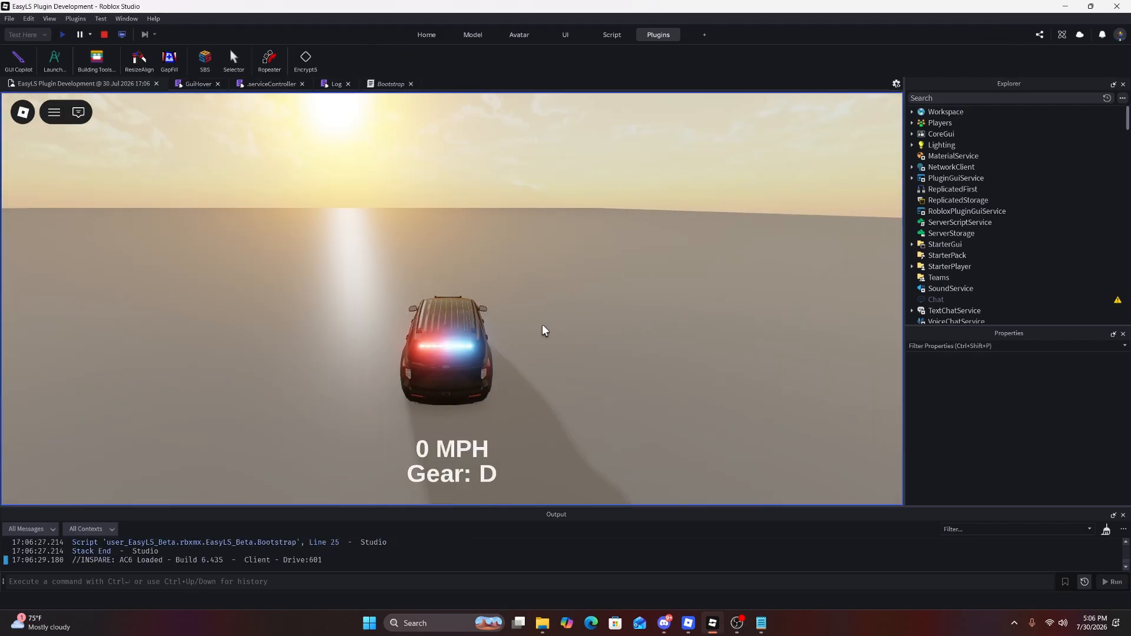
pyautogui.scroll(4, 542, 325)
pyautogui.moveTo(543, 325); pyautogui.dragTo(596, 329, button='right')
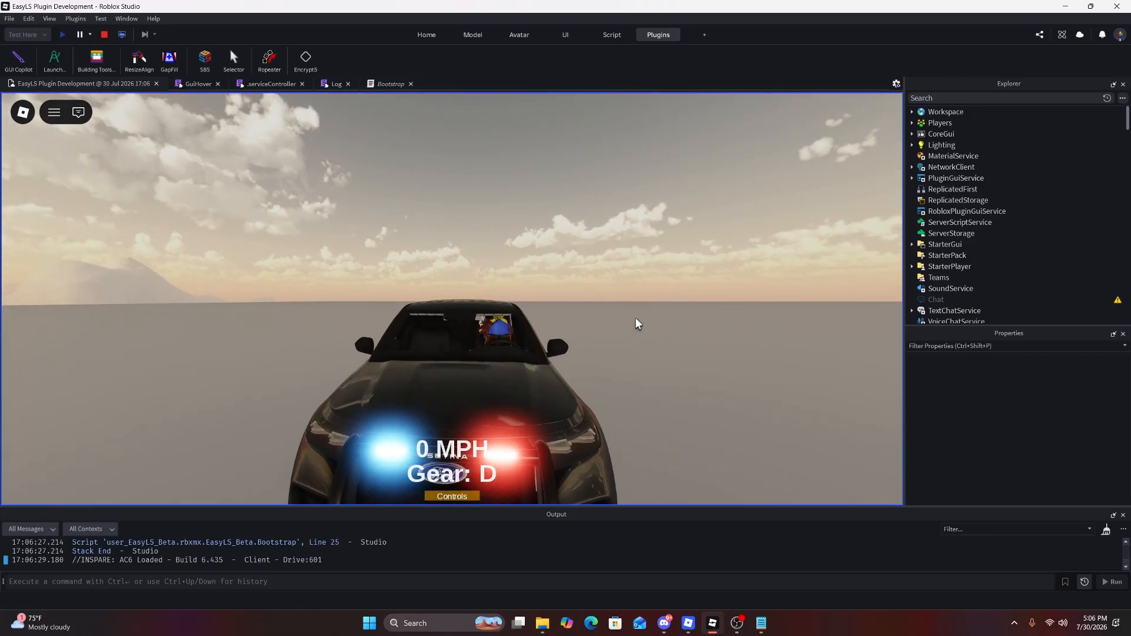
pyautogui.press('j')
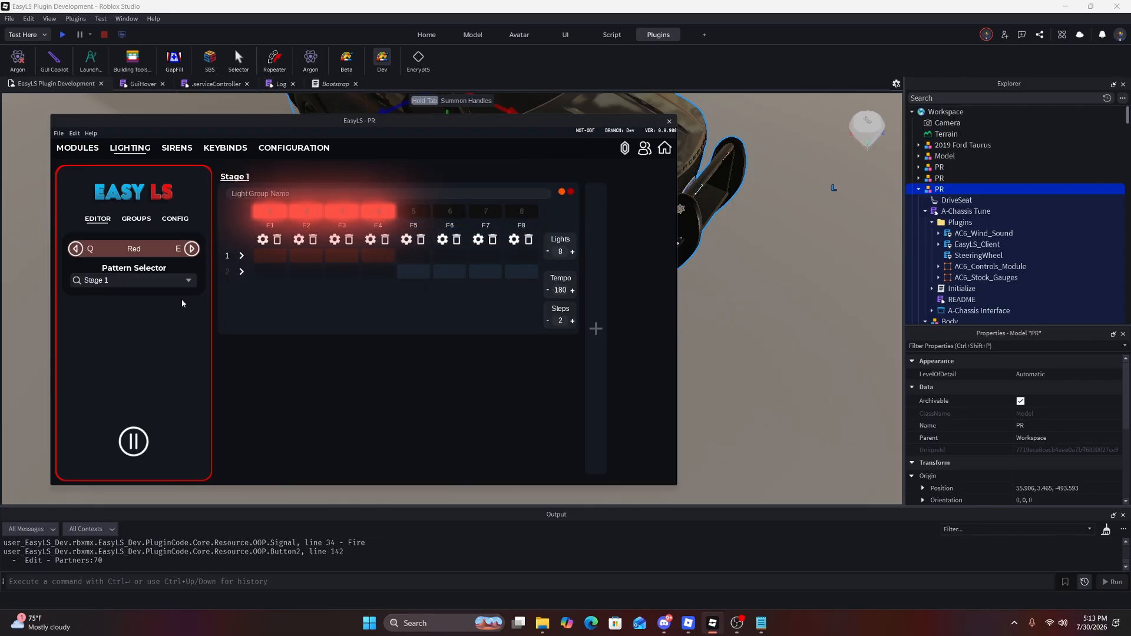
# Open the default light settings in the lighting configuration
pyautogui.click(174, 221)
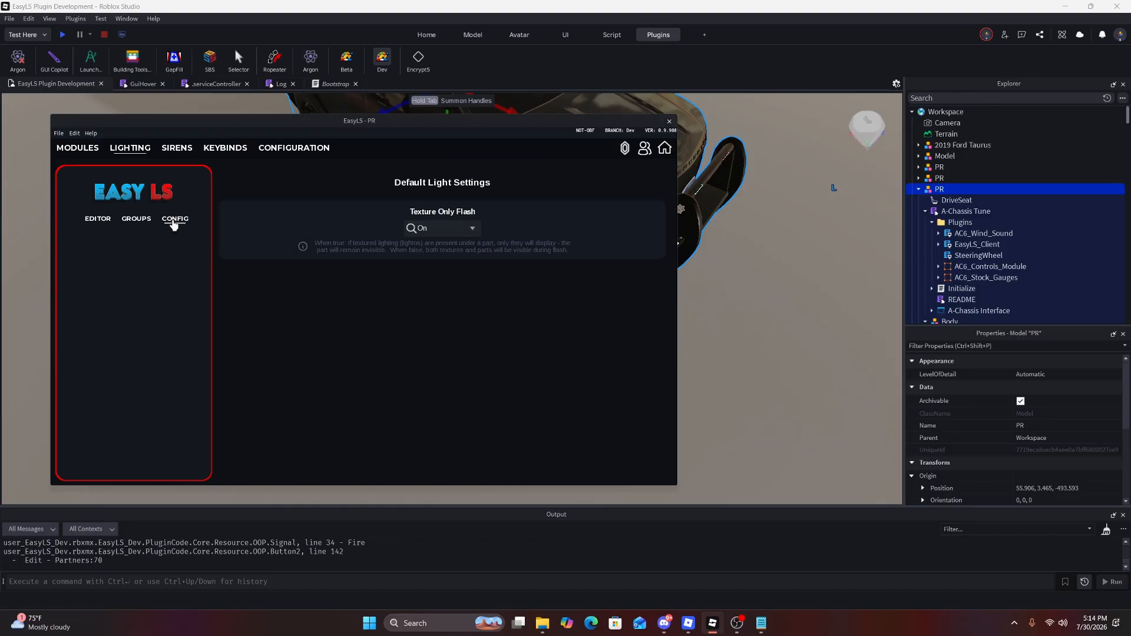